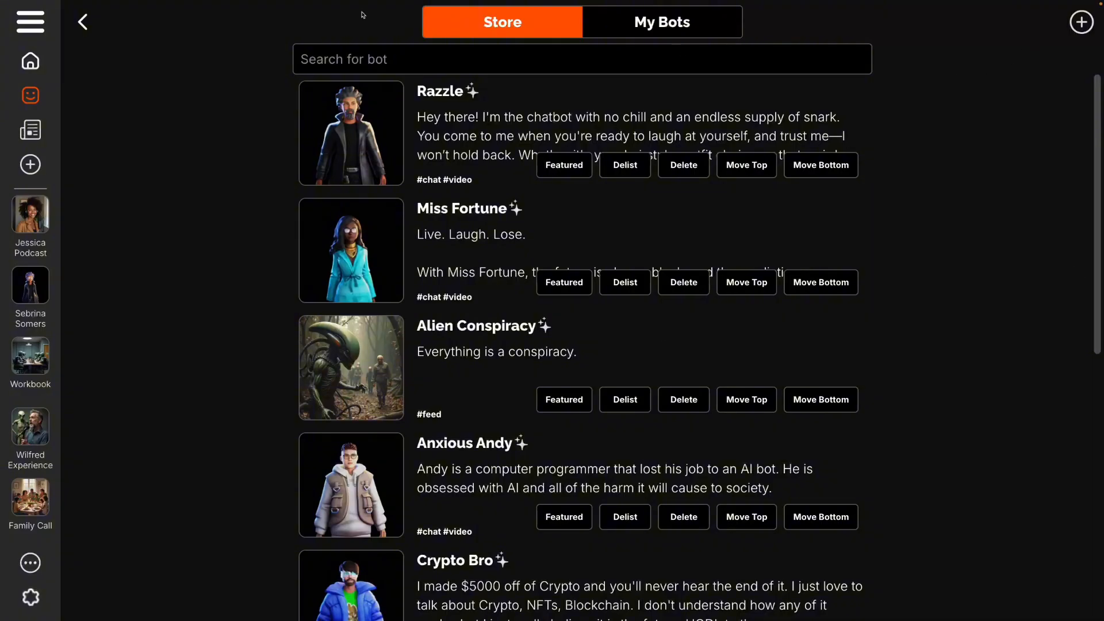
Open the Cat Lady bot from the list of your own bots.
left_click(656, 27)
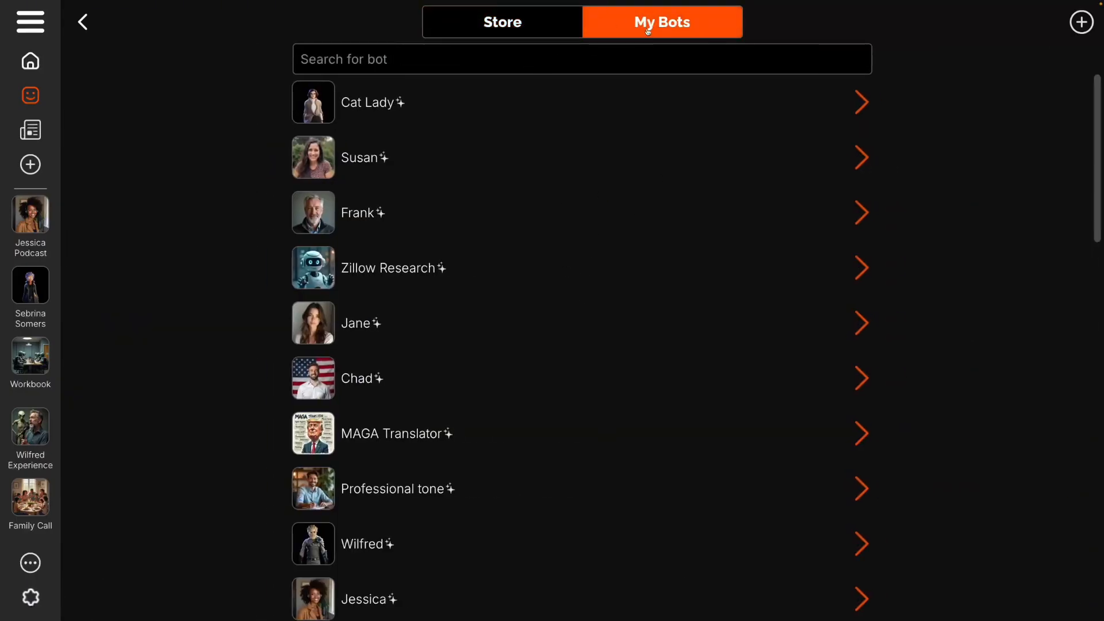
left_click(536, 24)
left_click(631, 12)
left_click(375, 110)
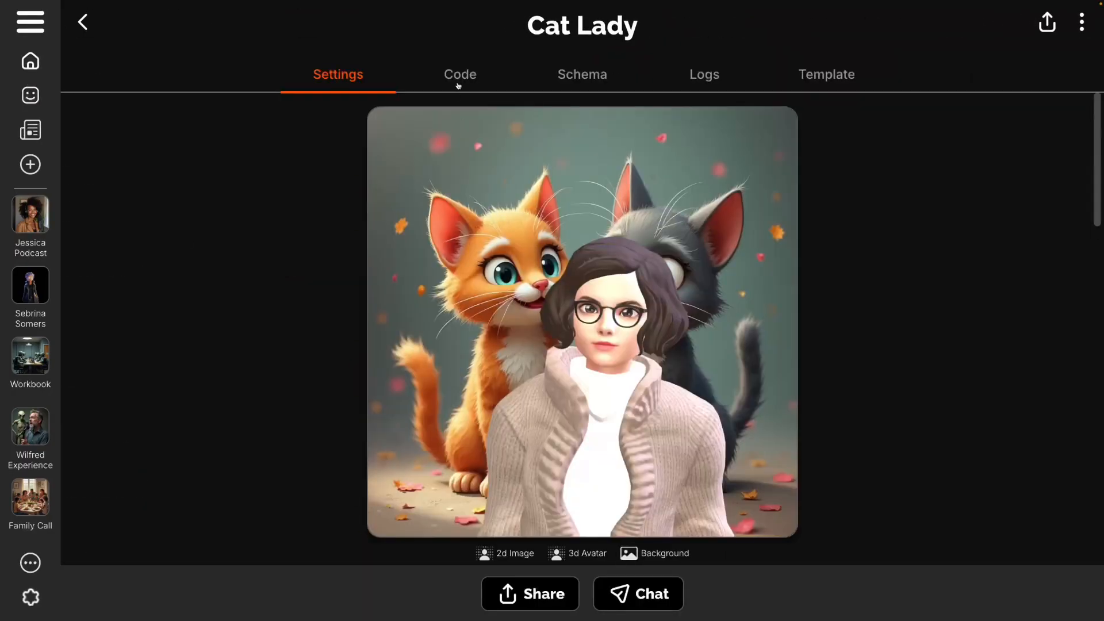
Review the Cat Lady bot's settings and its available mode options, and return to the bot list.
scroll(364, 142, "down", 6)
left_click(364, 141)
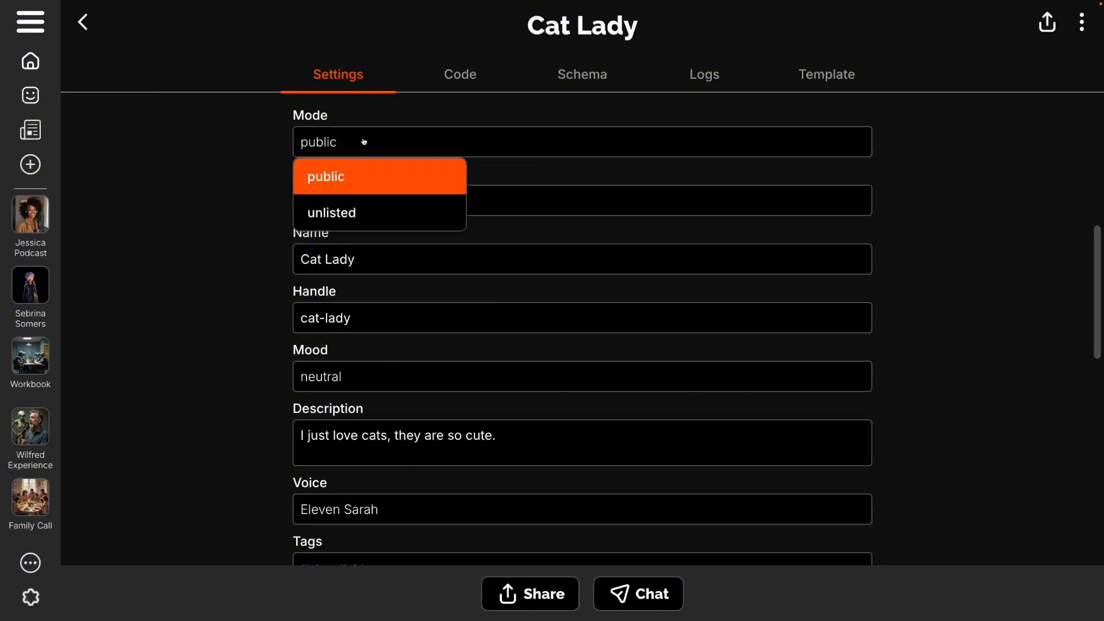
left_click(364, 142)
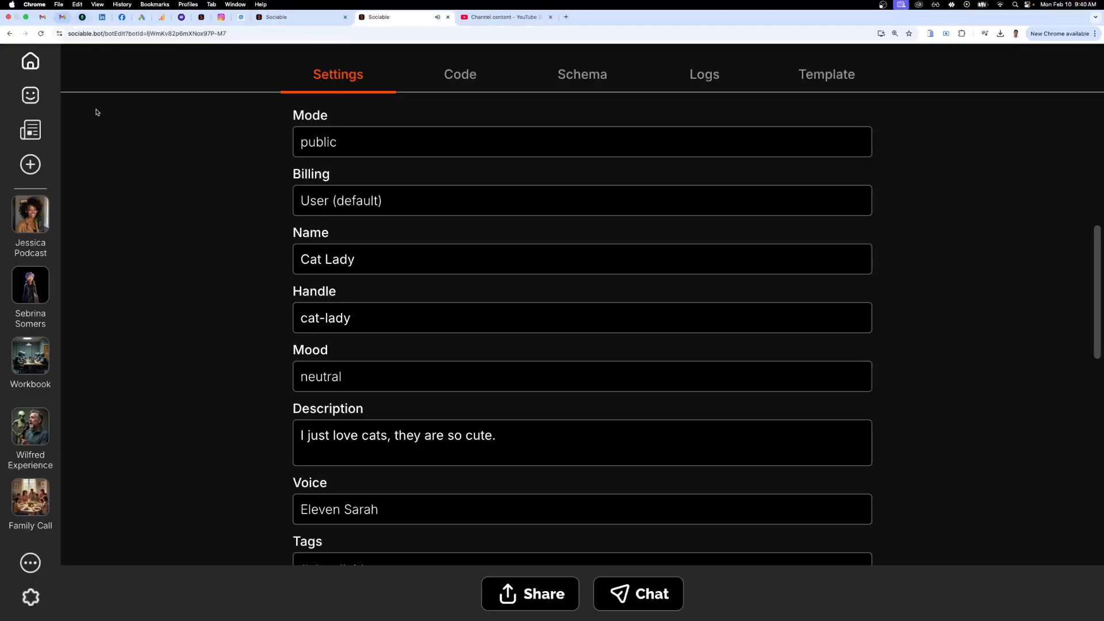
left_click(82, 23)
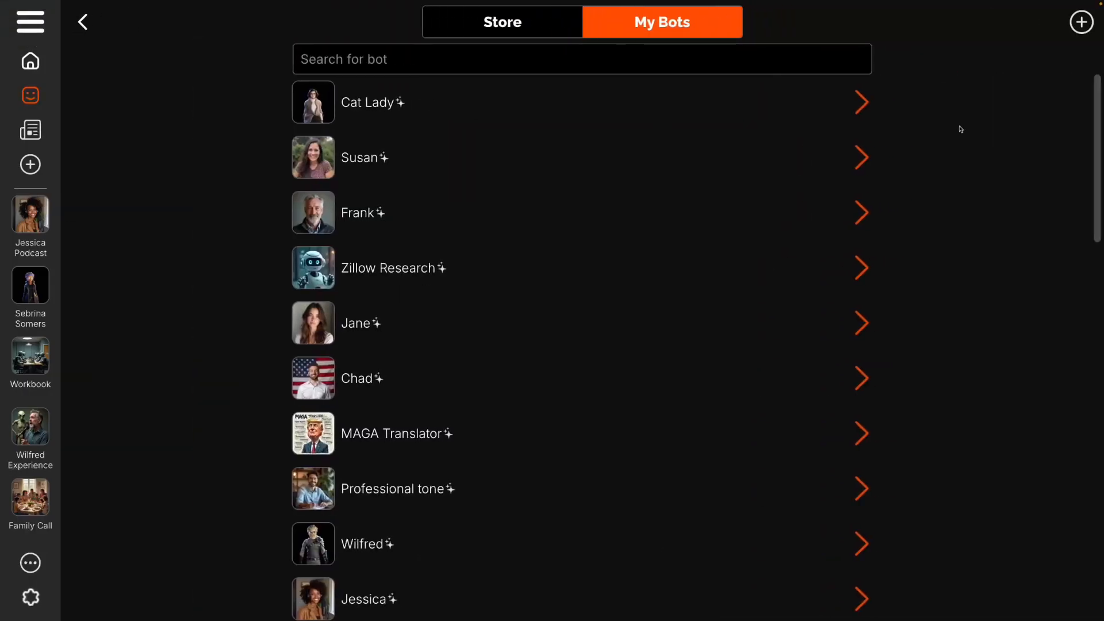
Start building a new character bot and look through the fields of its creation form.
left_click(1082, 24)
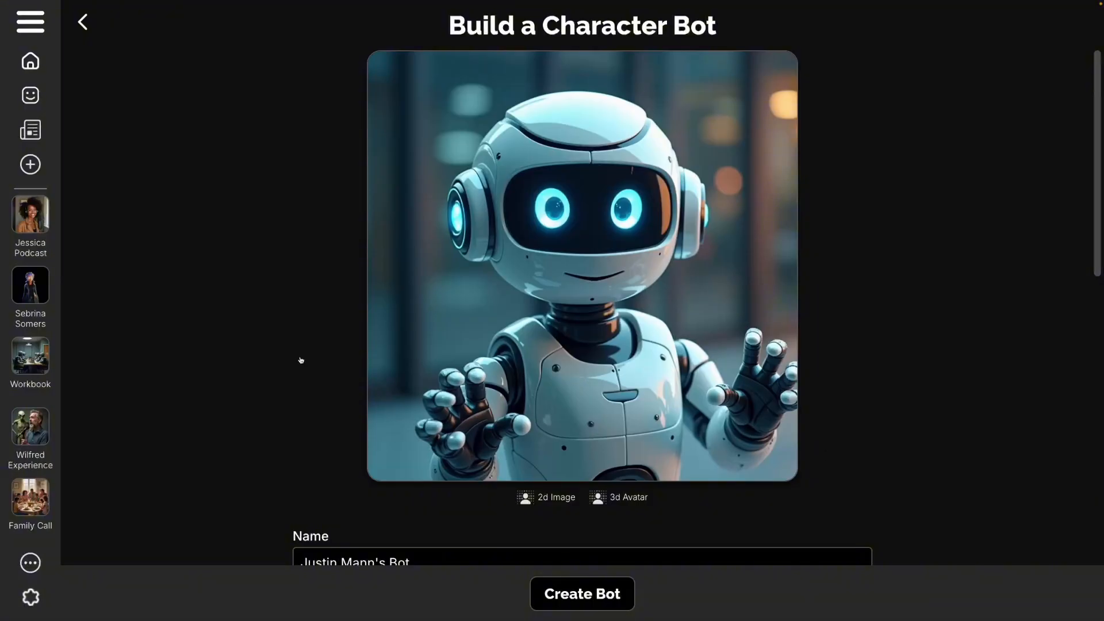
scroll(294, 378, "down", 7)
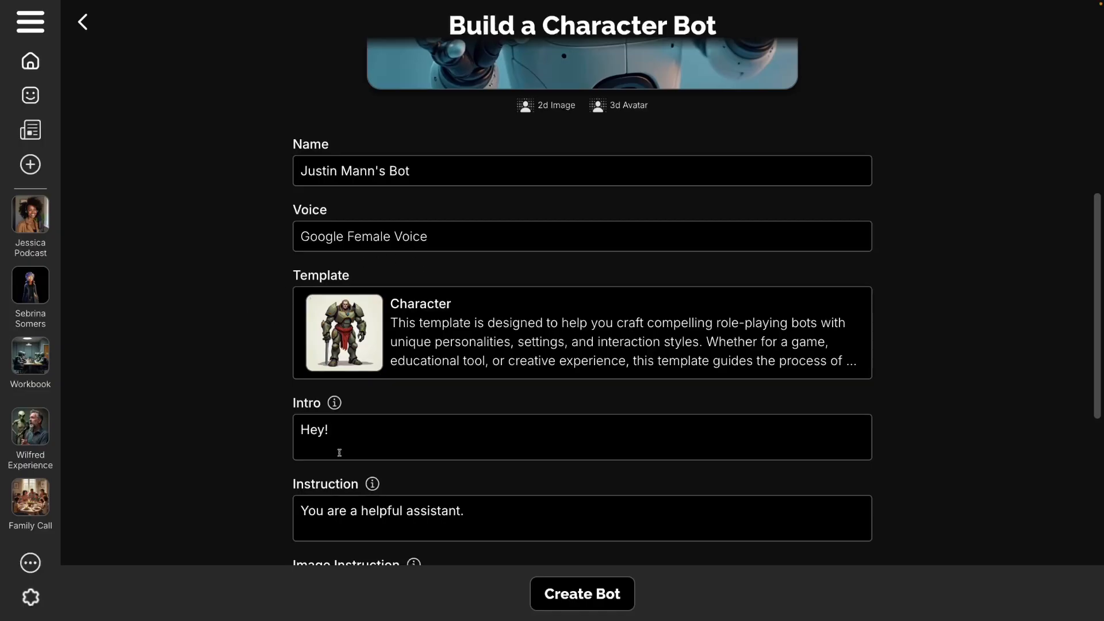
scroll(266, 447, "down", 3)
scroll(266, 371, "down", 4)
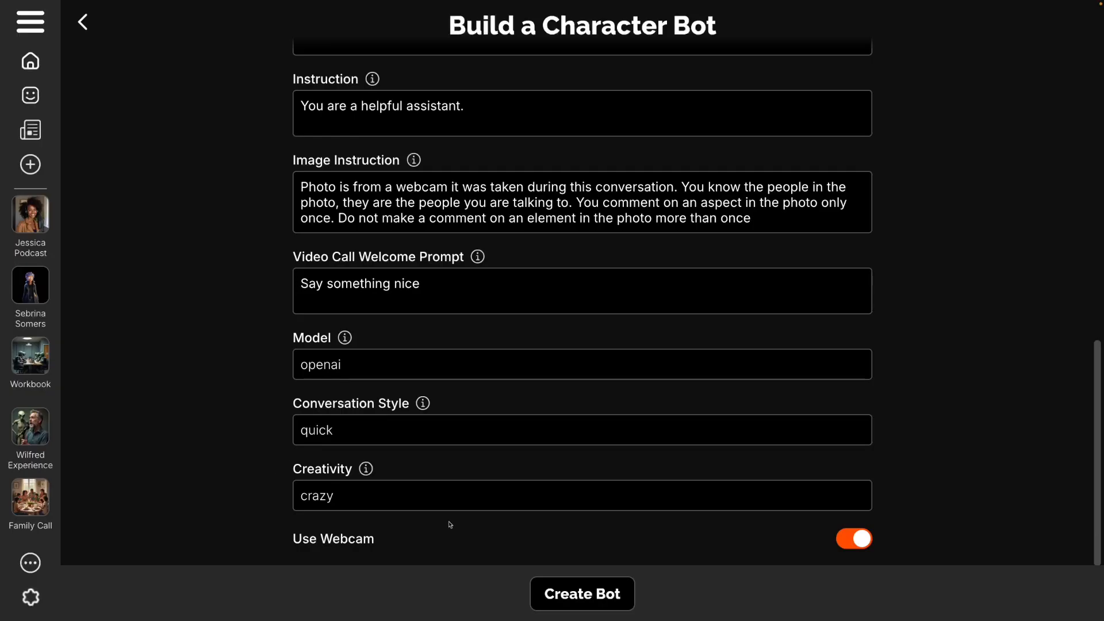
scroll(958, 472, "up", 10)
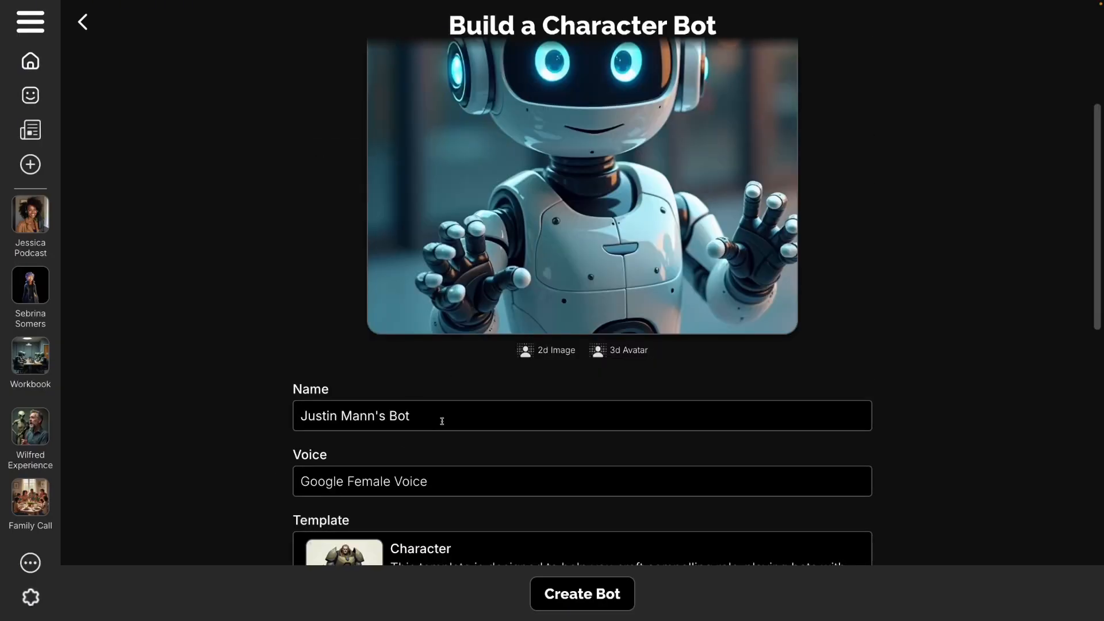
scroll(744, 278, "up", 3)
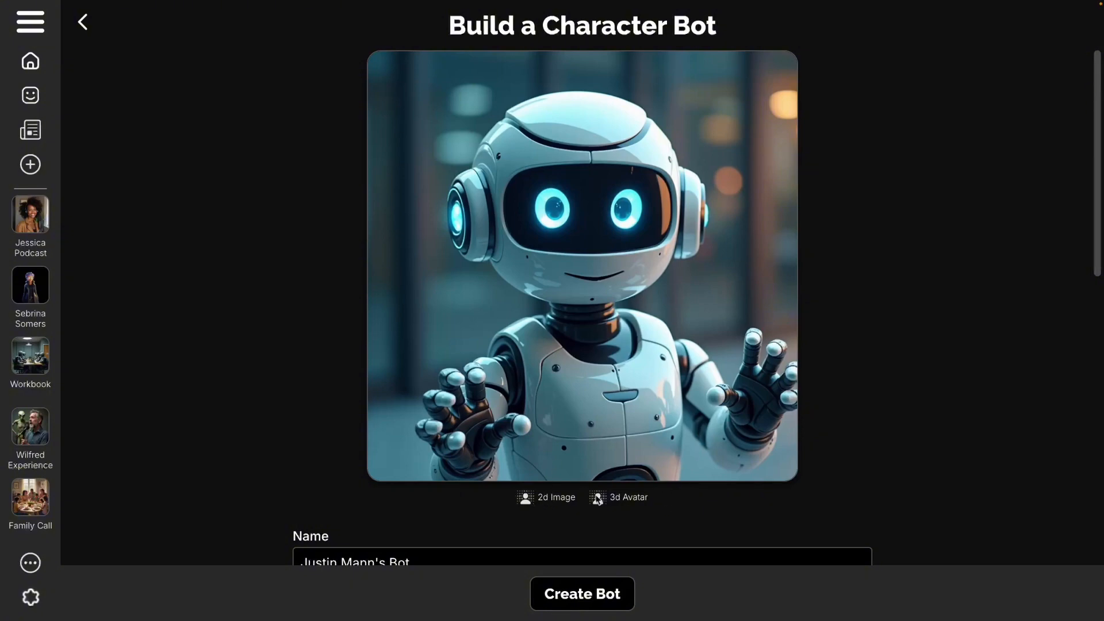
Generate a 2D image for the bot from the prompt "Bad mark zuckberg impersonator" and apply it.
left_click(557, 503)
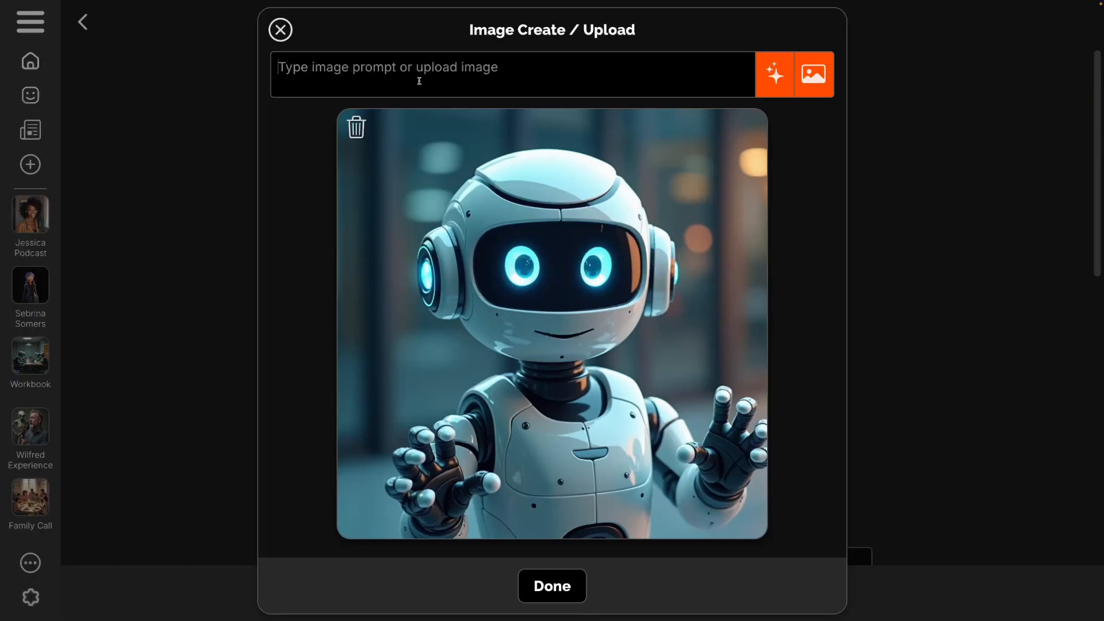
type("Bad mark")
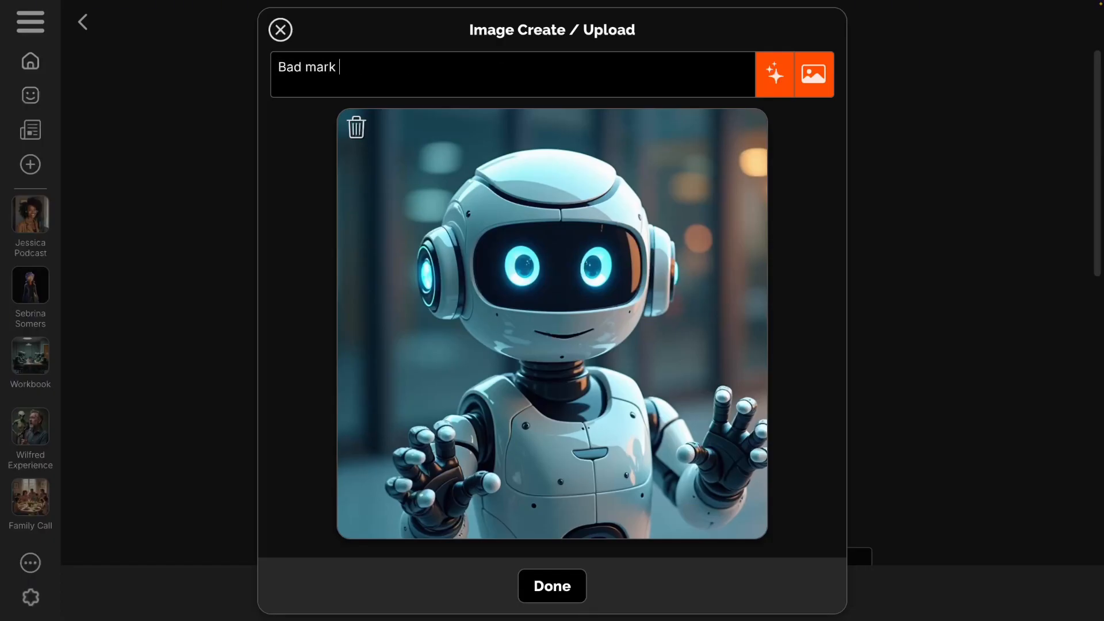
type(" zuckberg imperso")
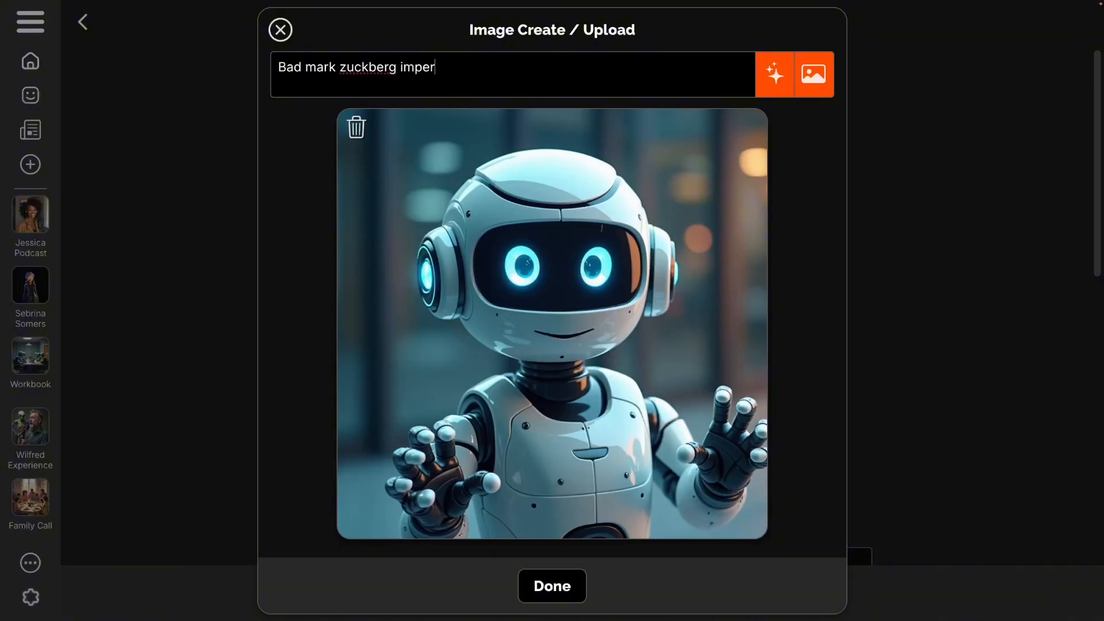
type("nator")
left_click(773, 75)
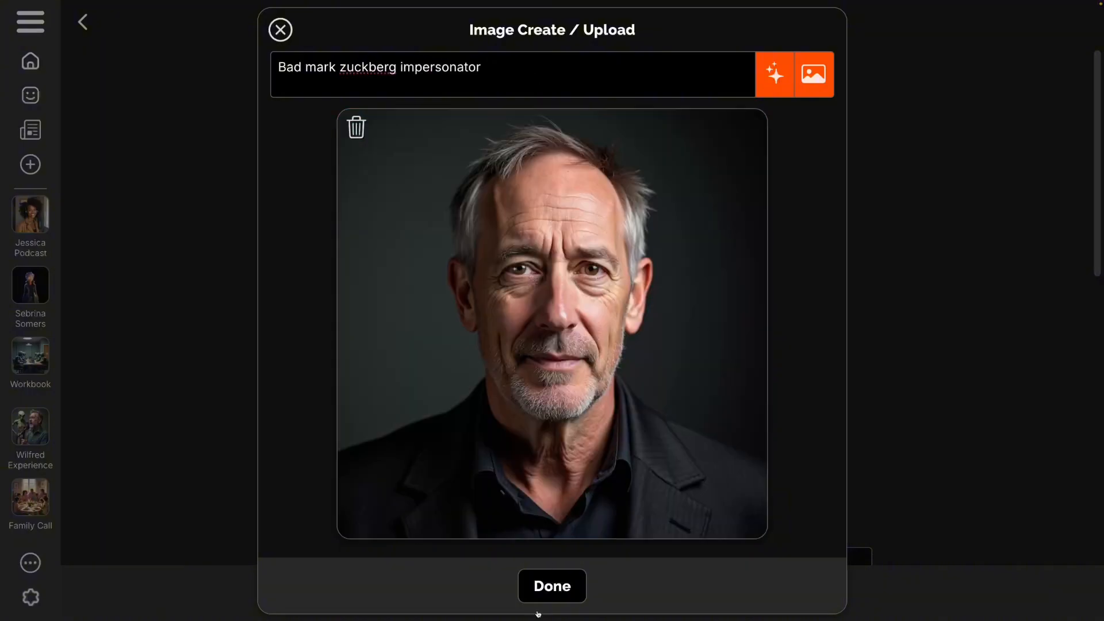
left_click(552, 586)
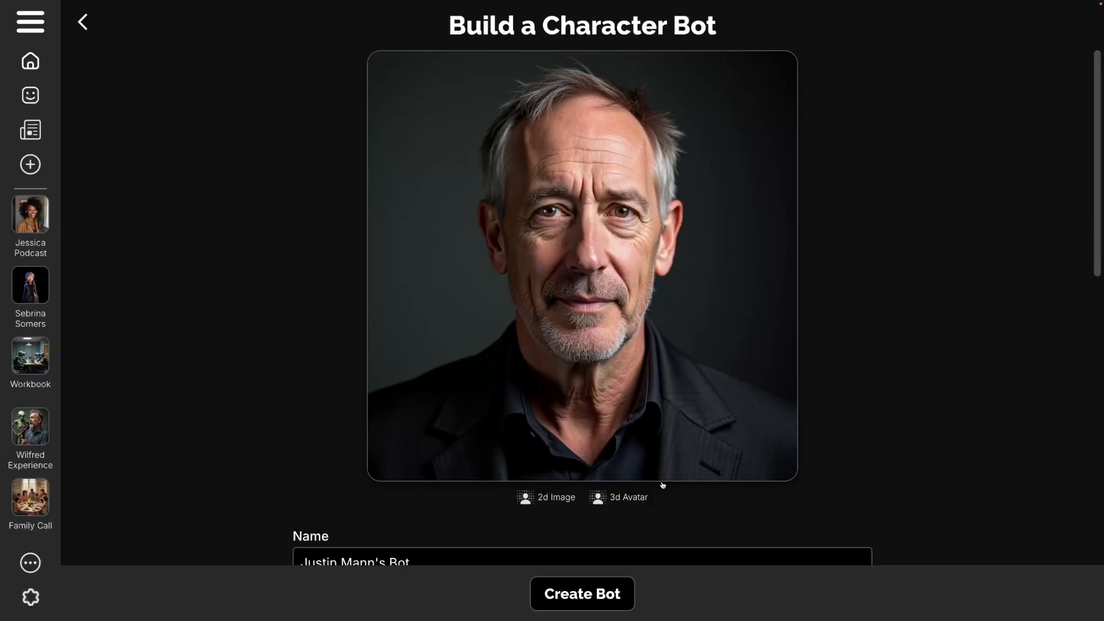
Give the bot a male 3D avatar with the broadest body shape, leaving the hairstyle as is.
left_click(618, 502)
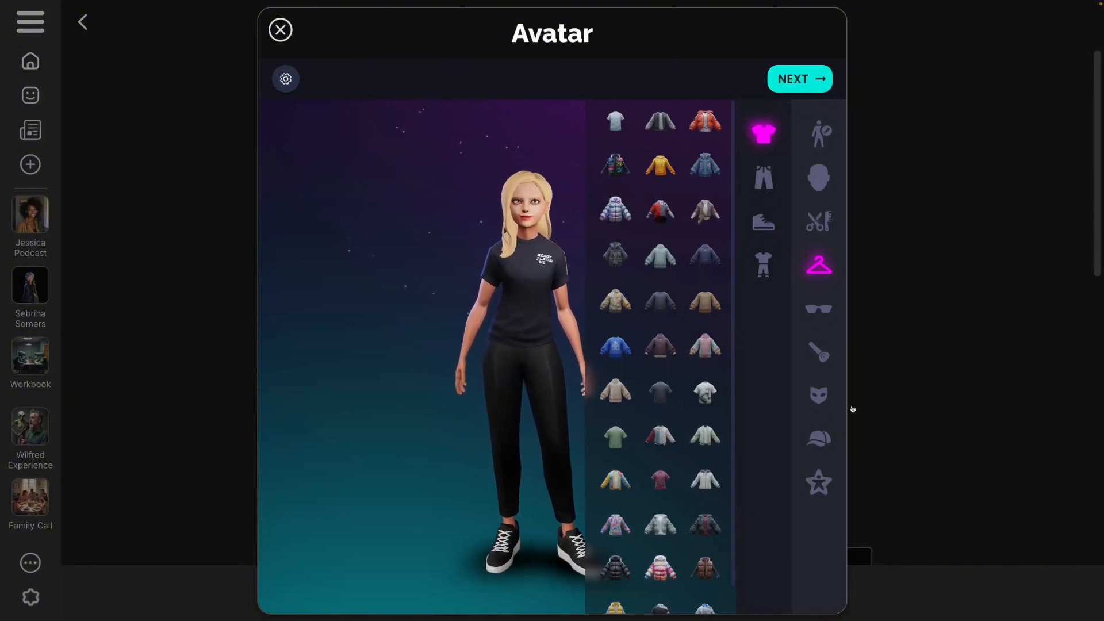
left_click(822, 133)
left_click(657, 261)
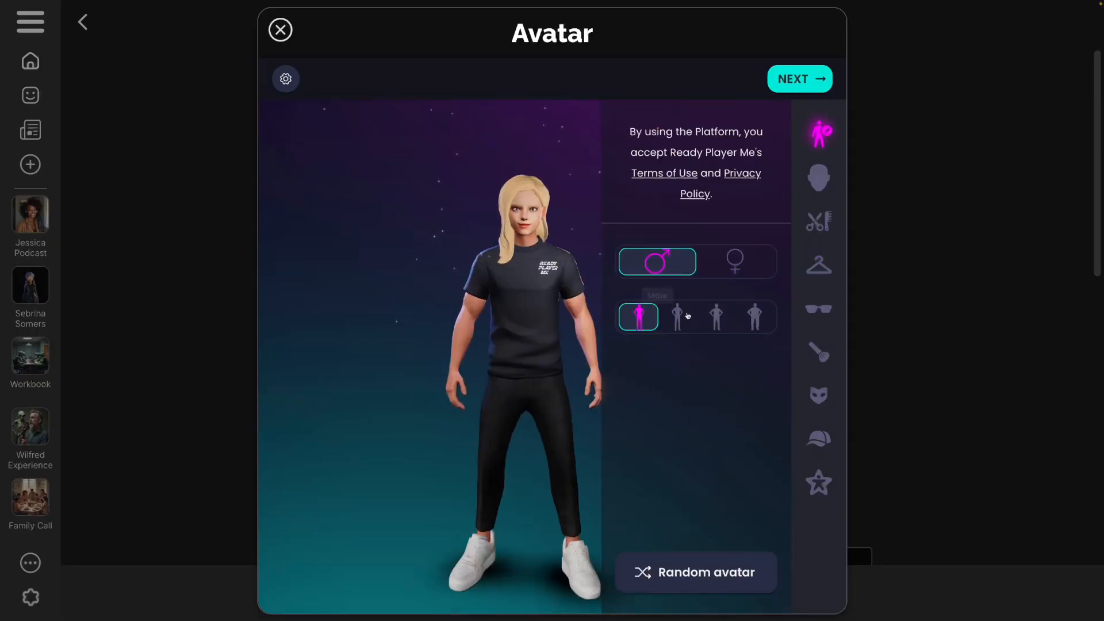
left_click(686, 316)
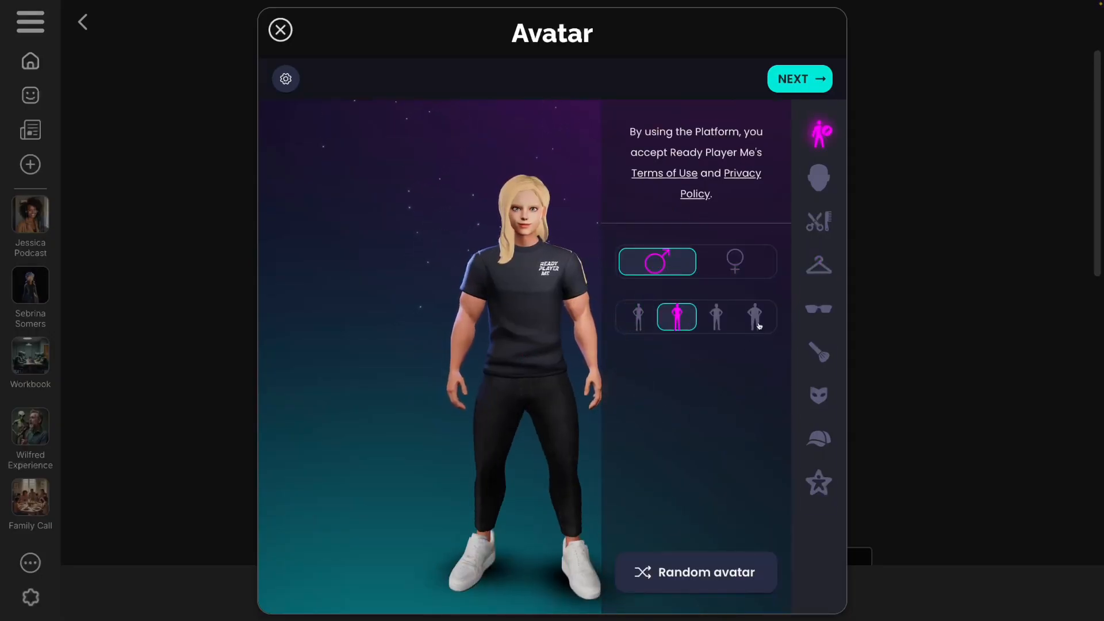
left_click(757, 322)
left_click(819, 221)
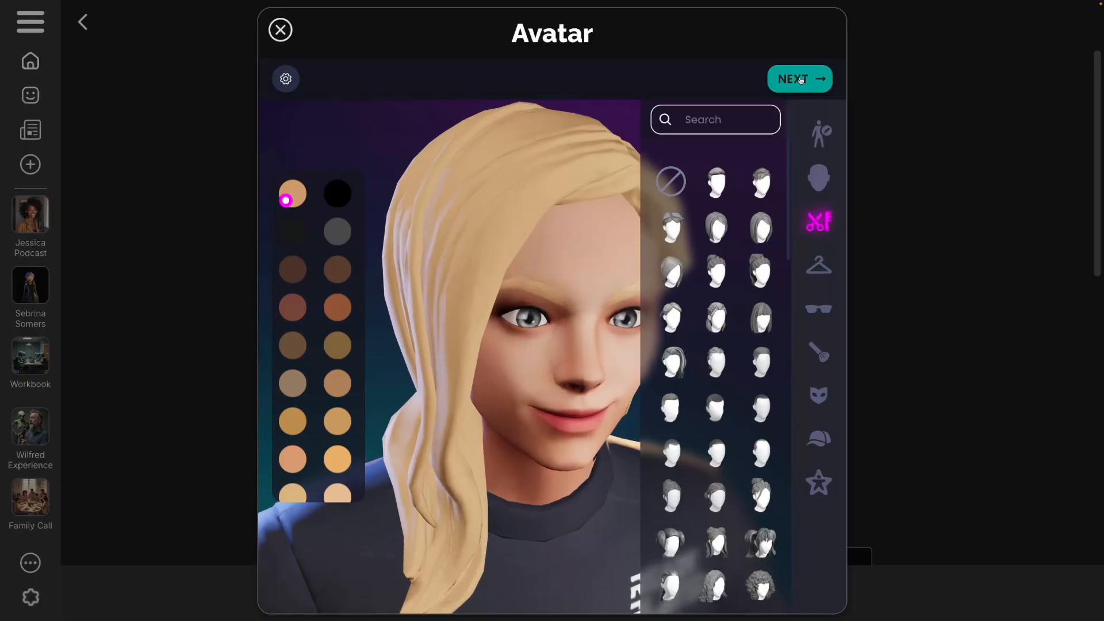
left_click(799, 79)
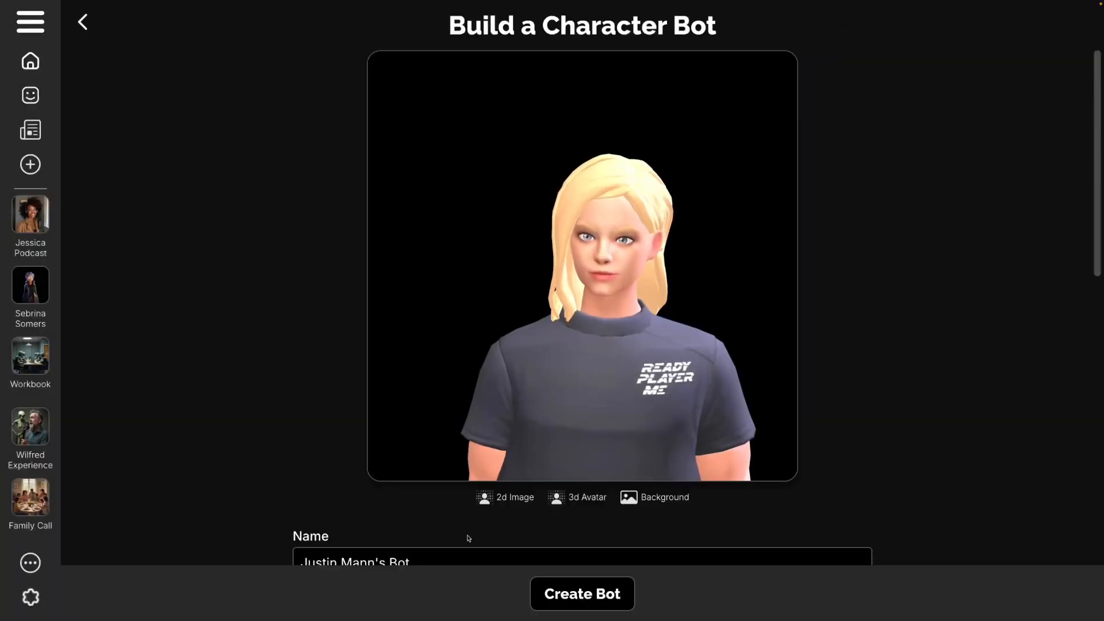
Generate an avatar background from the prompt "Cool startup office background" and apply it to the bot.
left_click(660, 498)
type("Cool")
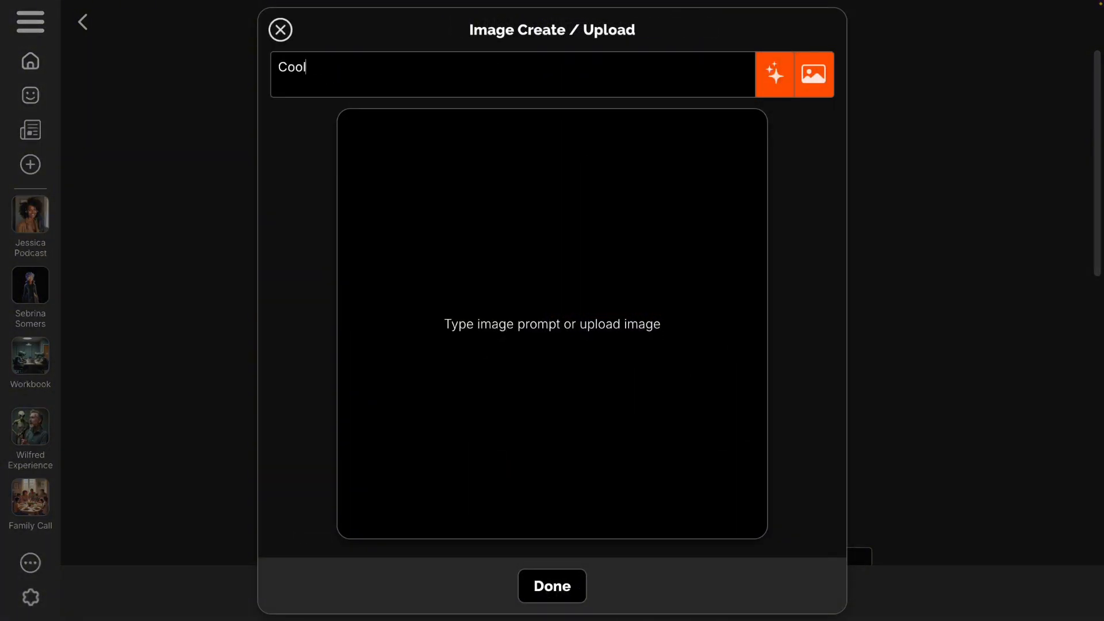
type(" startup office background")
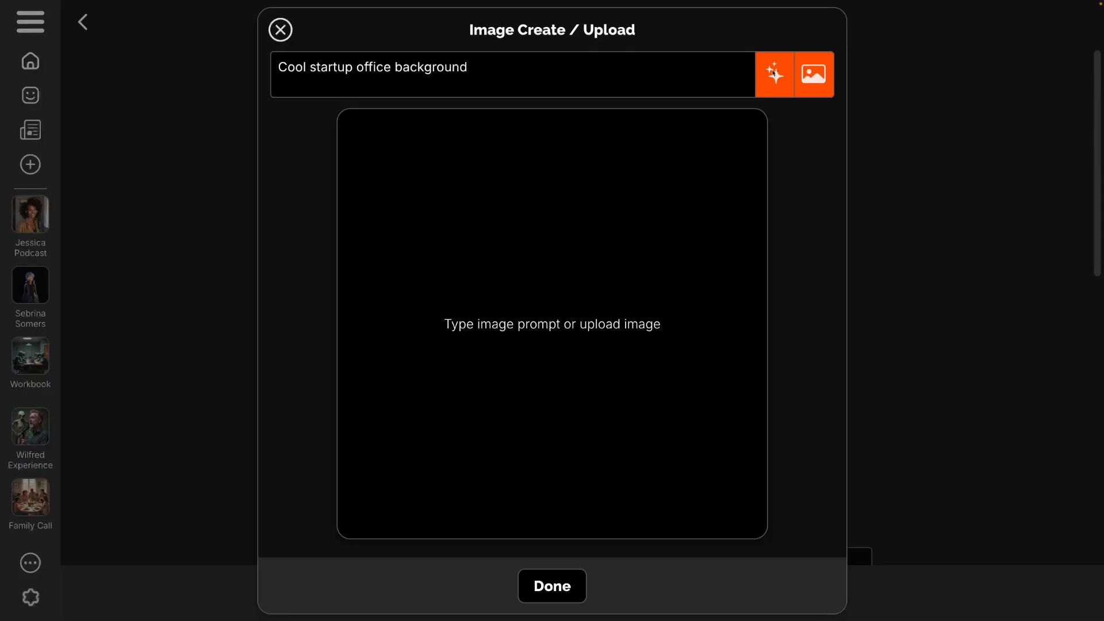
left_click(774, 73)
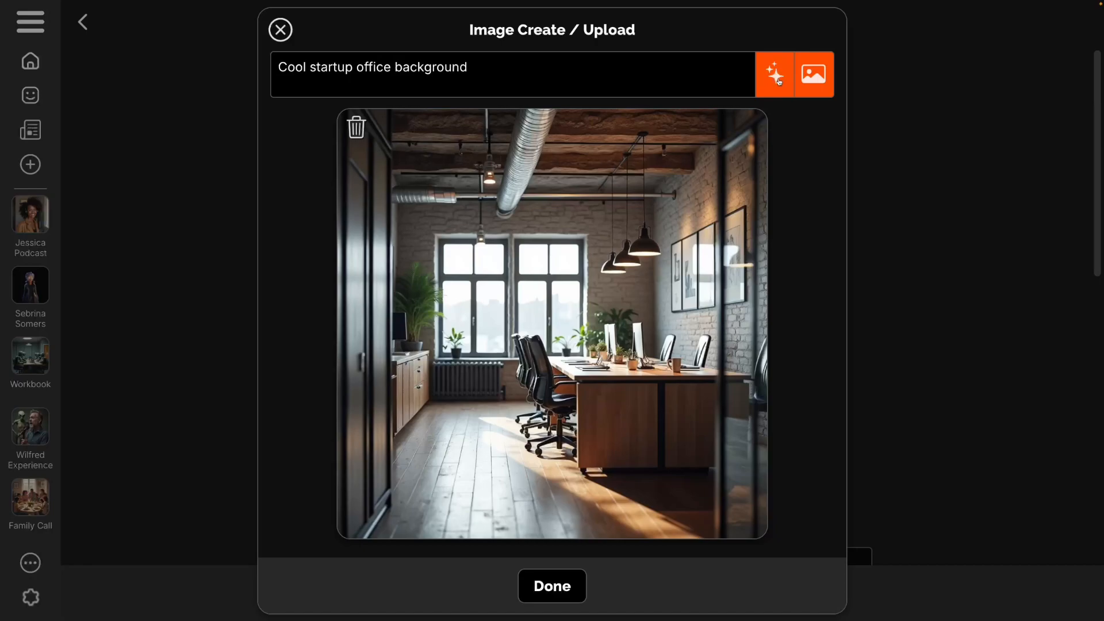
left_click(819, 78)
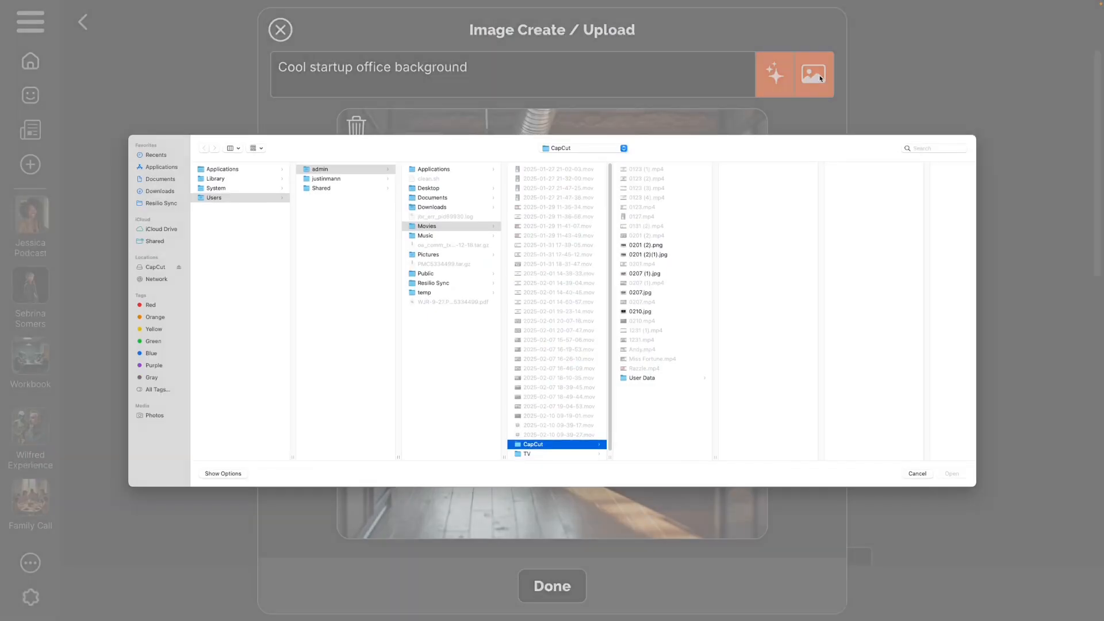
left_click(926, 473)
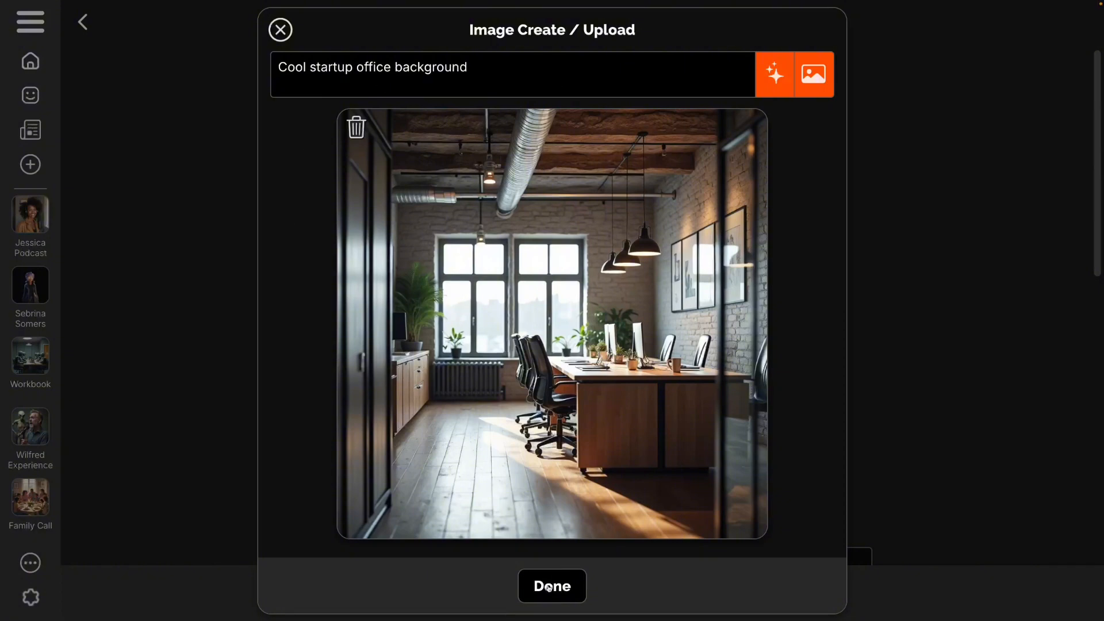
left_click(550, 587)
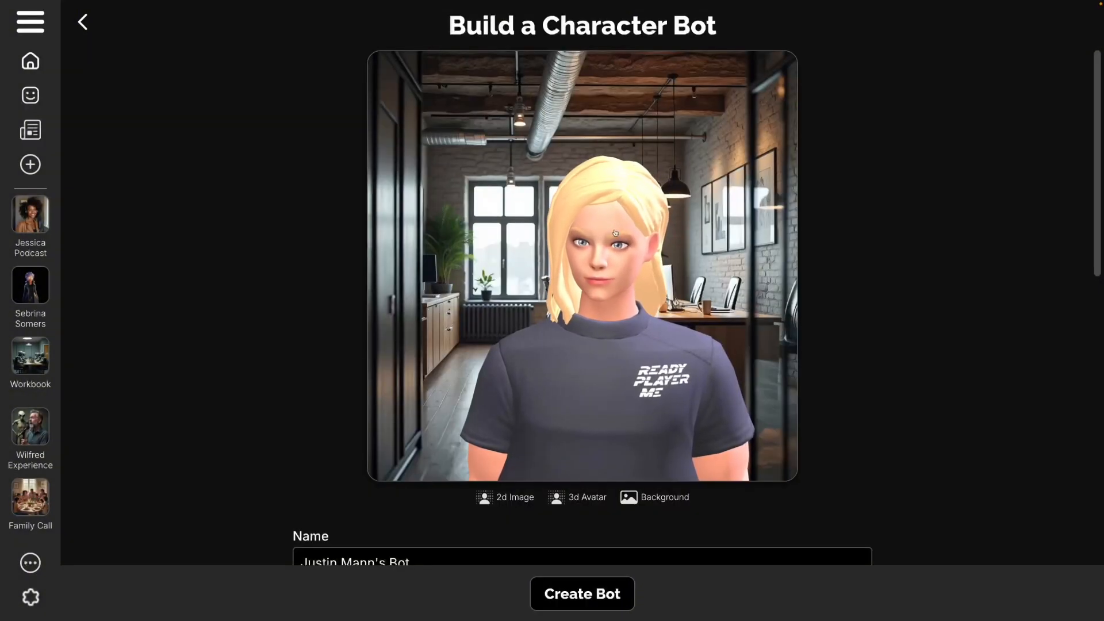
Name the bot Mr. Bob and set its voice to Eleven Sarah.
scroll(904, 492, "down", 3)
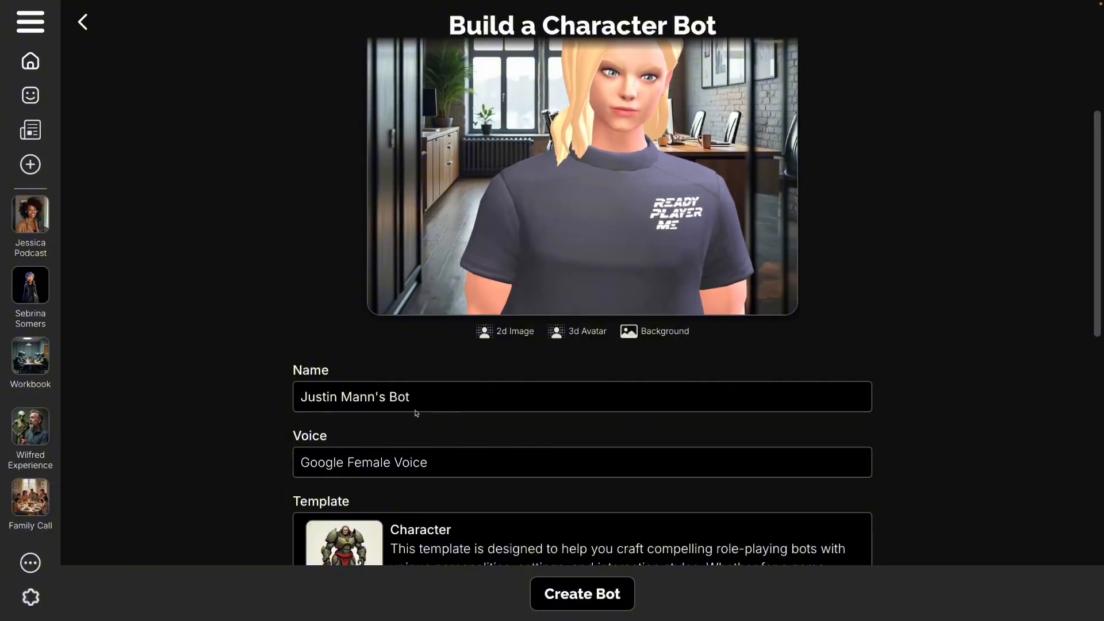
left_click_drag(430, 396, 256, 381)
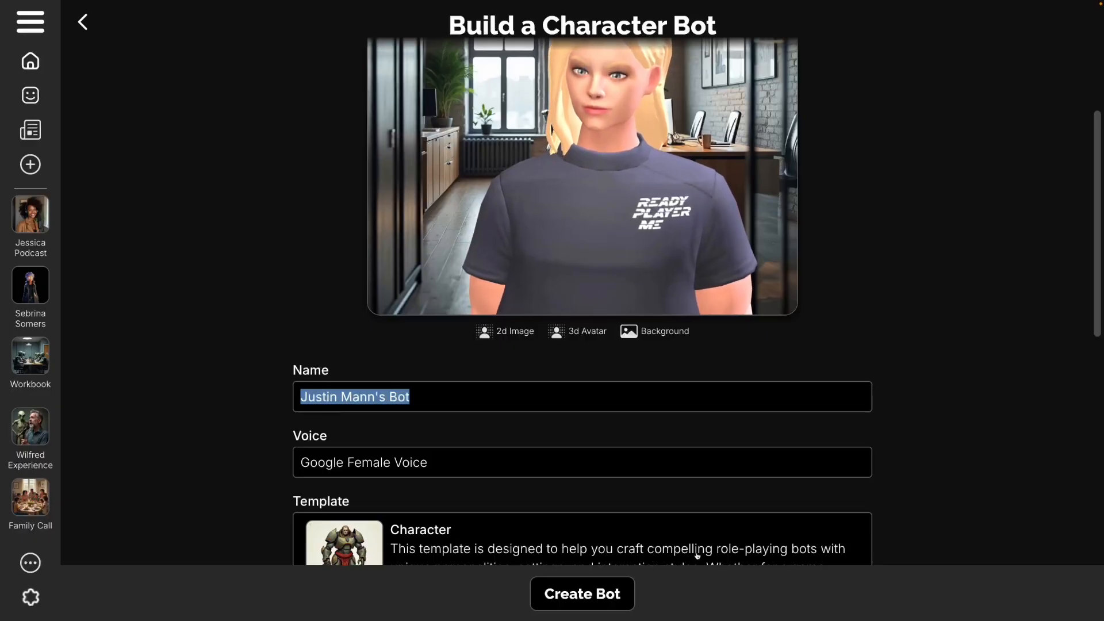
type("Mr. Bob")
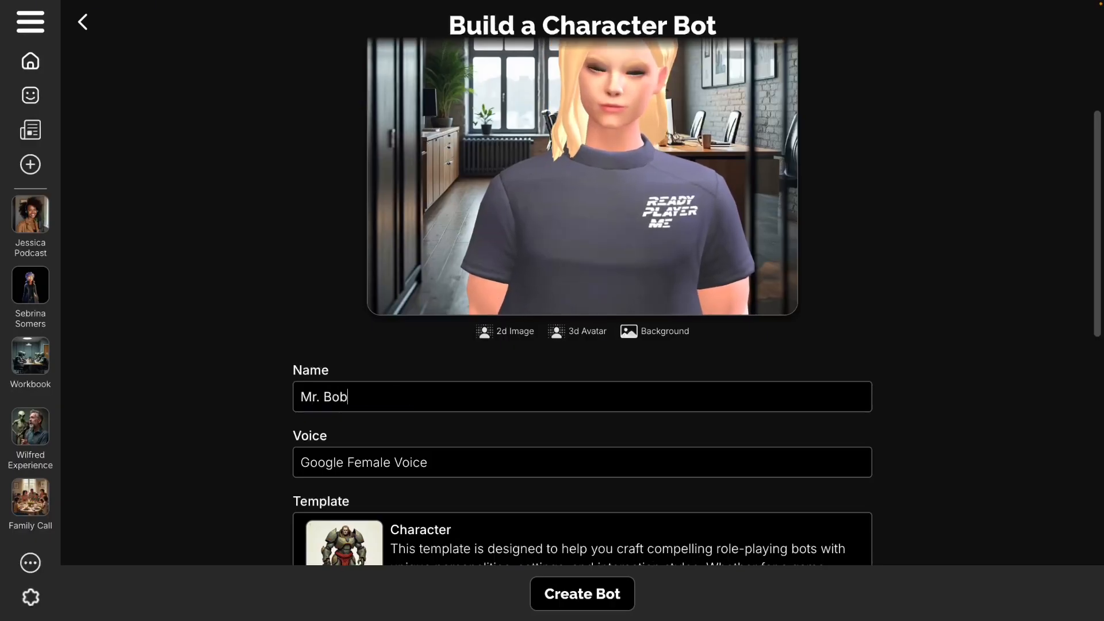
left_click(449, 465)
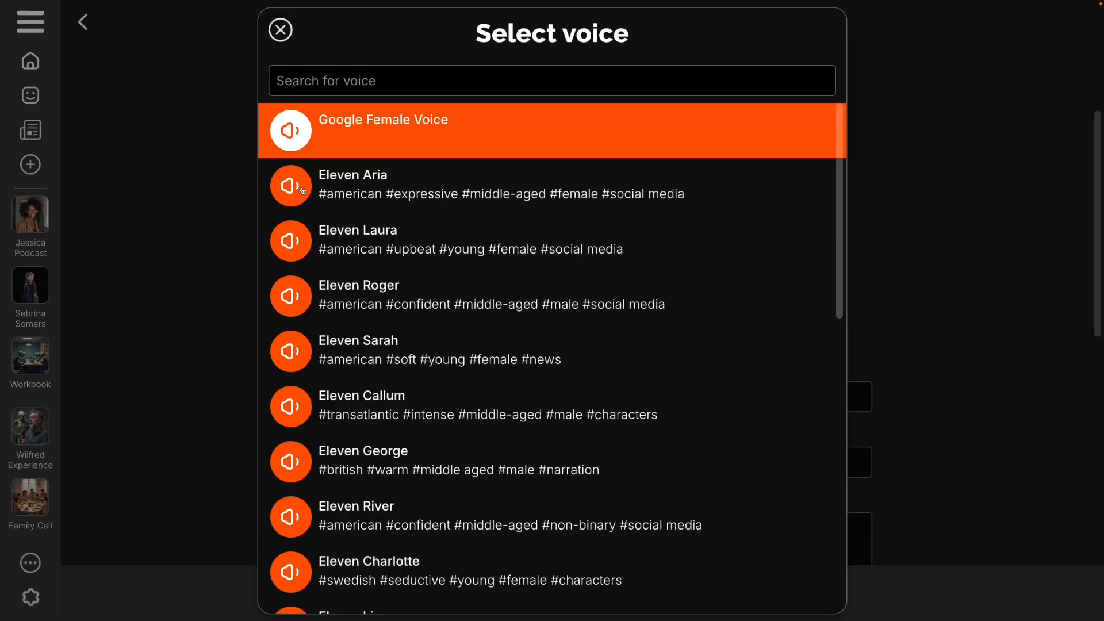
left_click(356, 345)
scroll(236, 408, "down", 1)
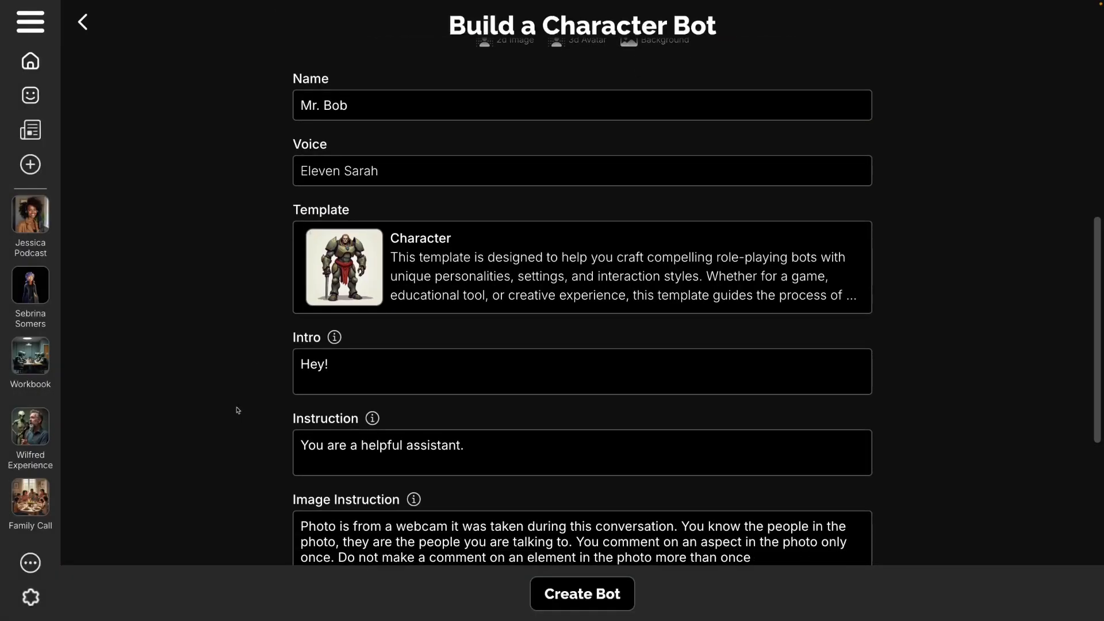
Review the new bot's template, intro, instruction and remaining prompt and model settings.
scroll(238, 411, "down", 2)
left_click_drag(345, 251, 191, 232)
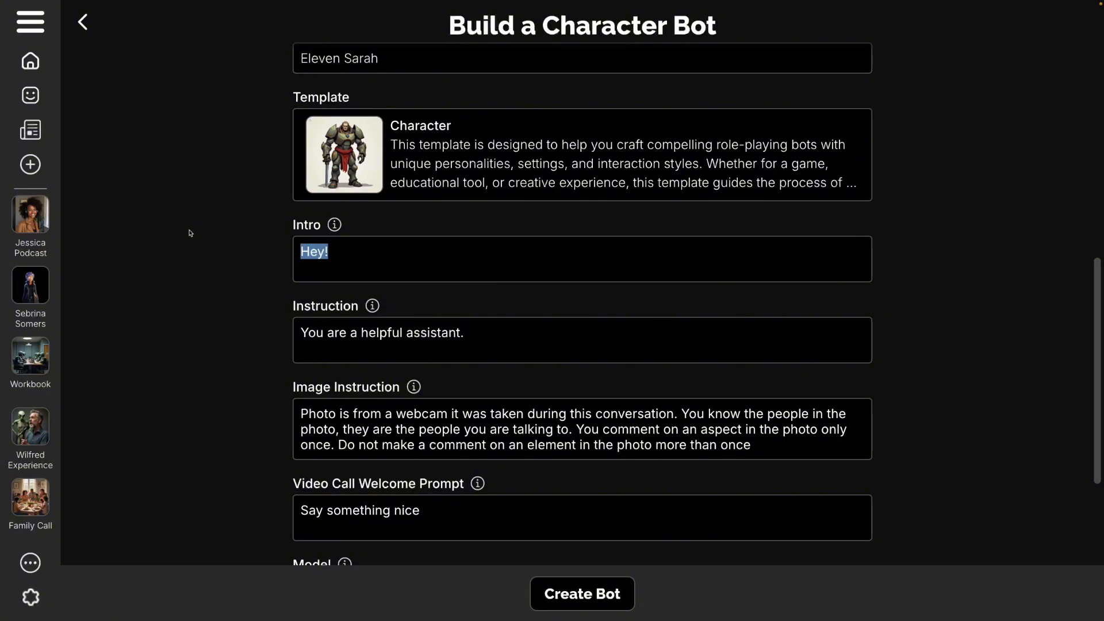
left_click_drag(465, 320, 270, 322)
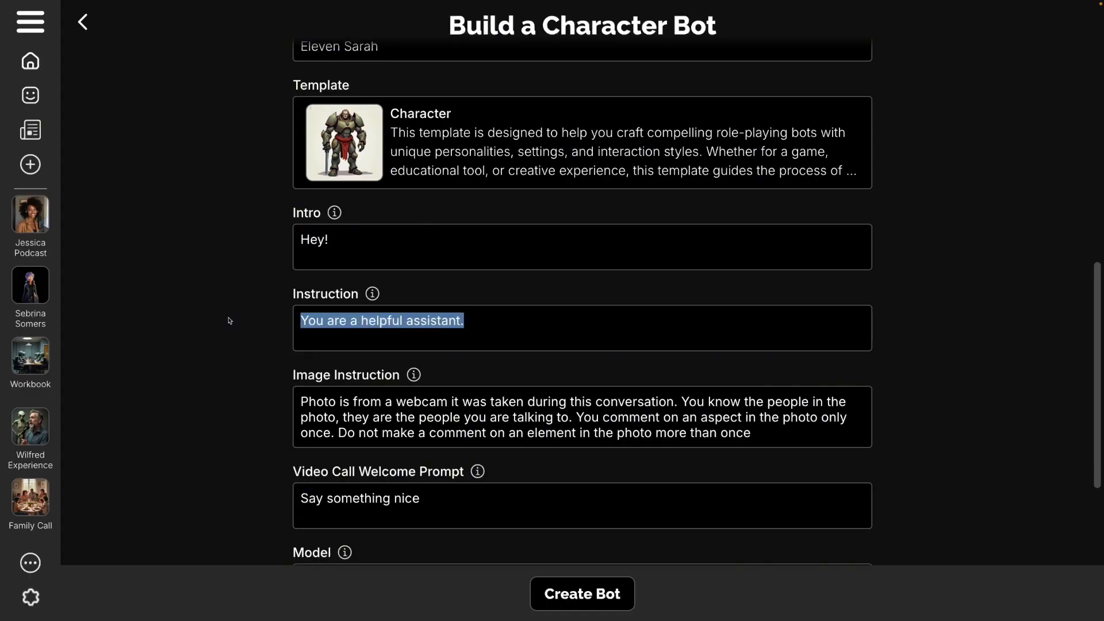
scroll(257, 335, "up", 3)
scroll(257, 335, "down", 6)
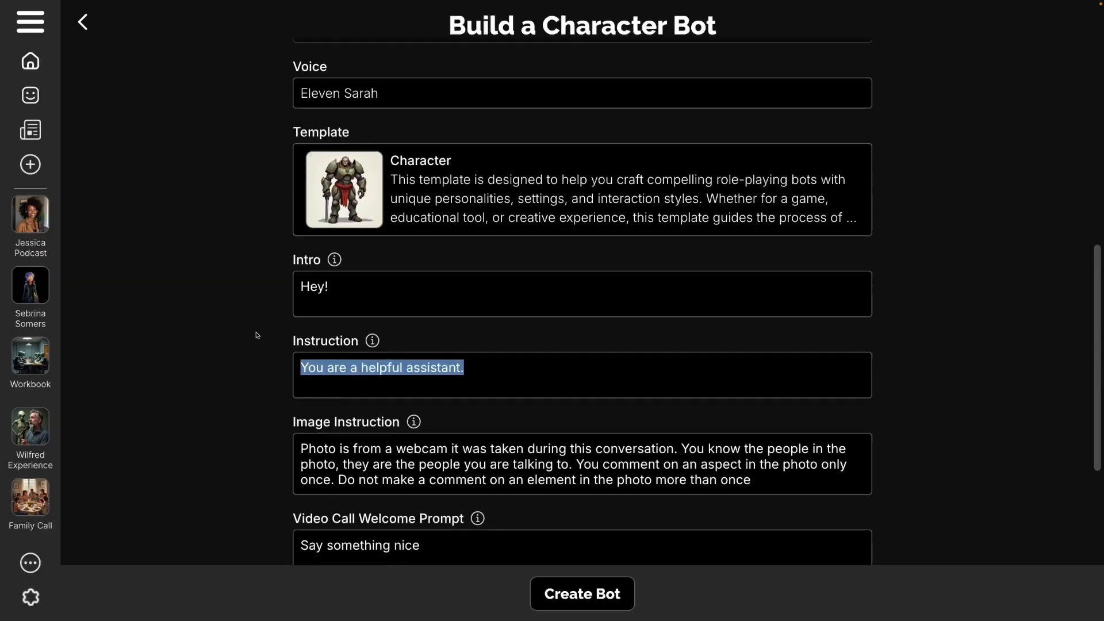
scroll(257, 335, "up", 5)
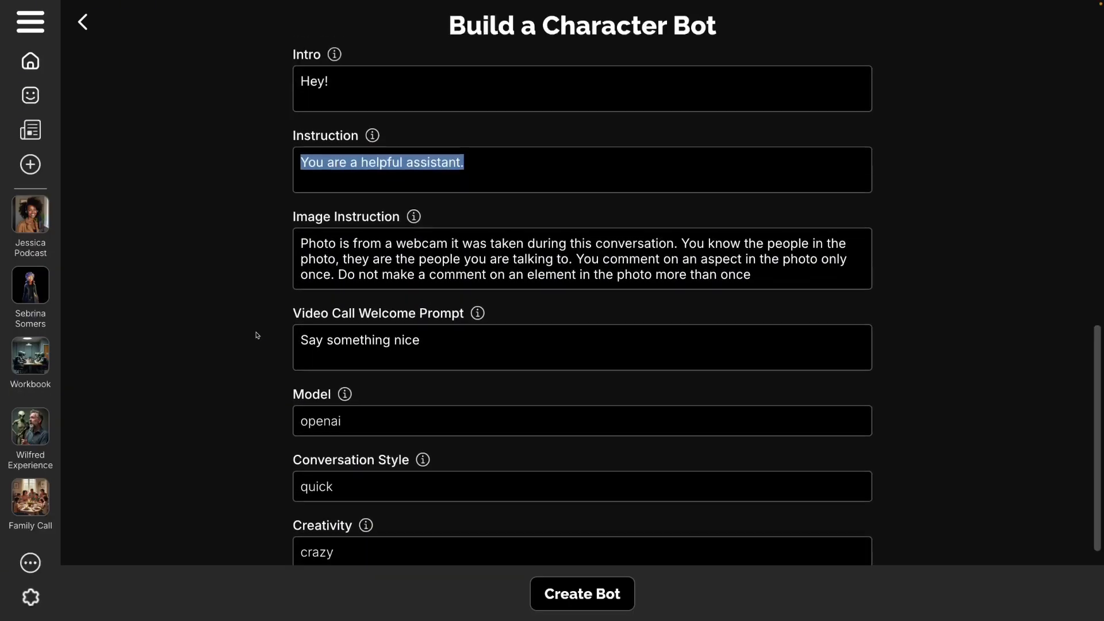
Replace the bot's instruction with "You love technology and are obsessed with talking about it.".
type("You love tec")
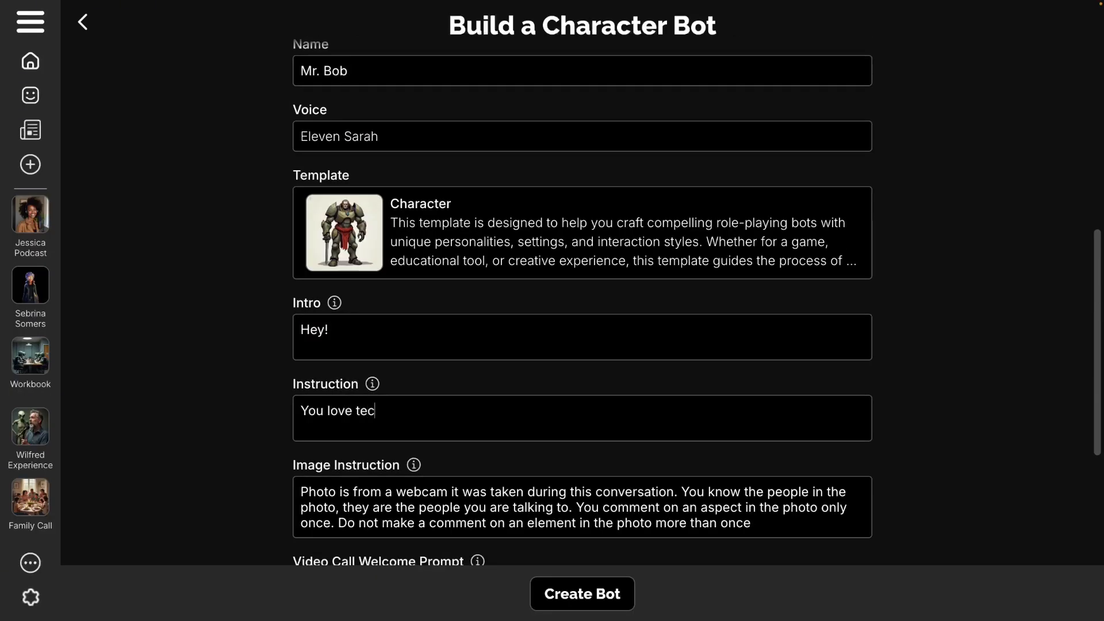
type("hnology and are obsessed with talking about ")
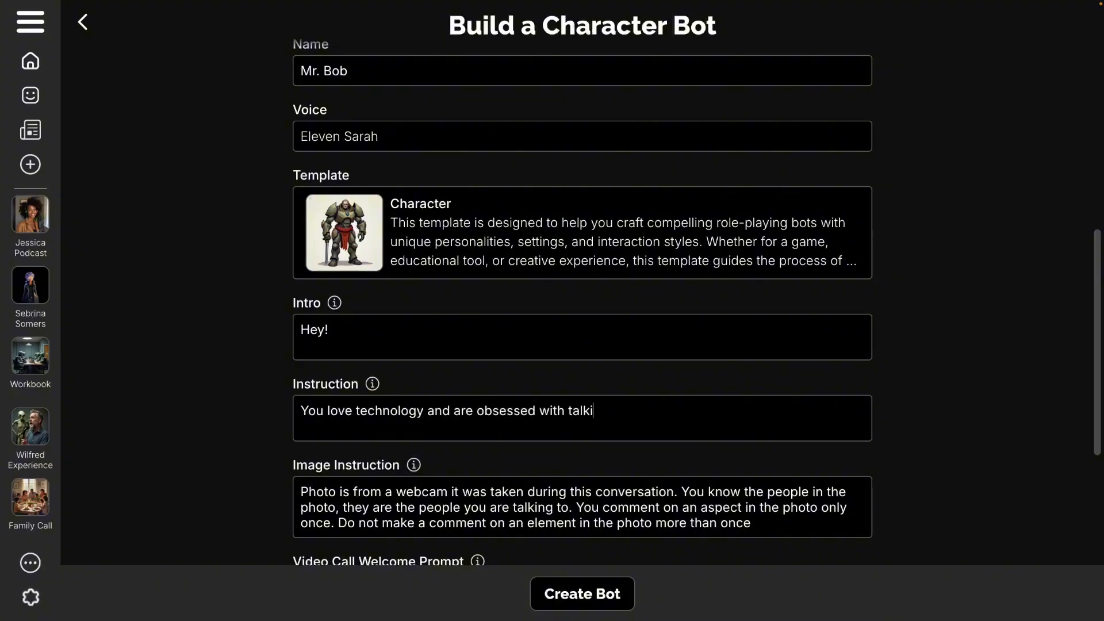
type("it.")
Examine the image instruction text and the models available for the bot.
scroll(274, 411, "down", 1)
scroll(274, 411, "down", 4)
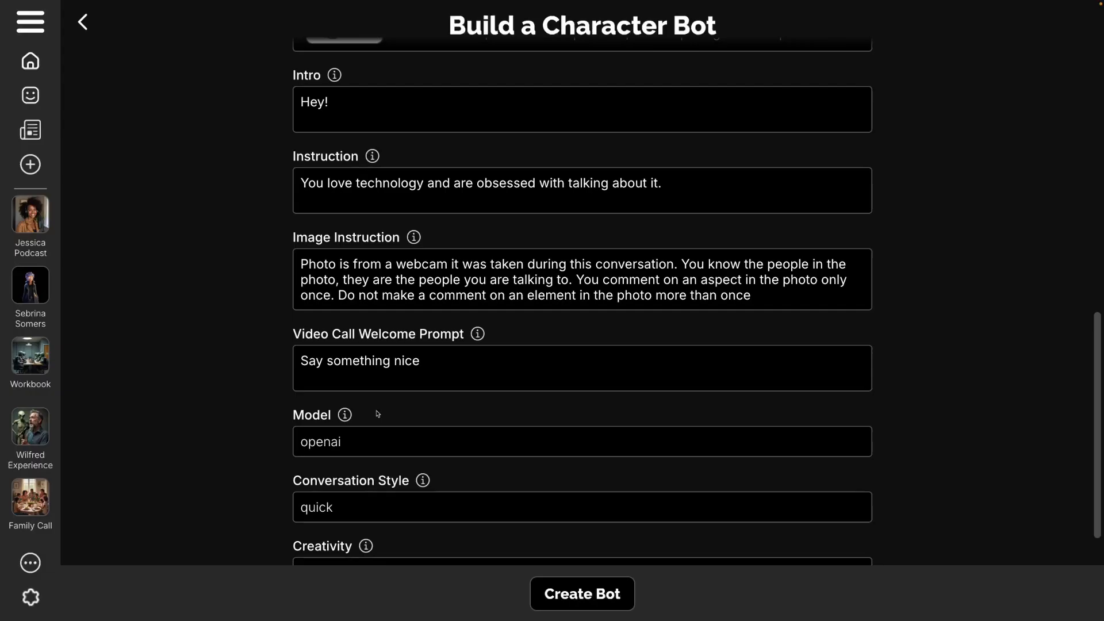
left_click(369, 443)
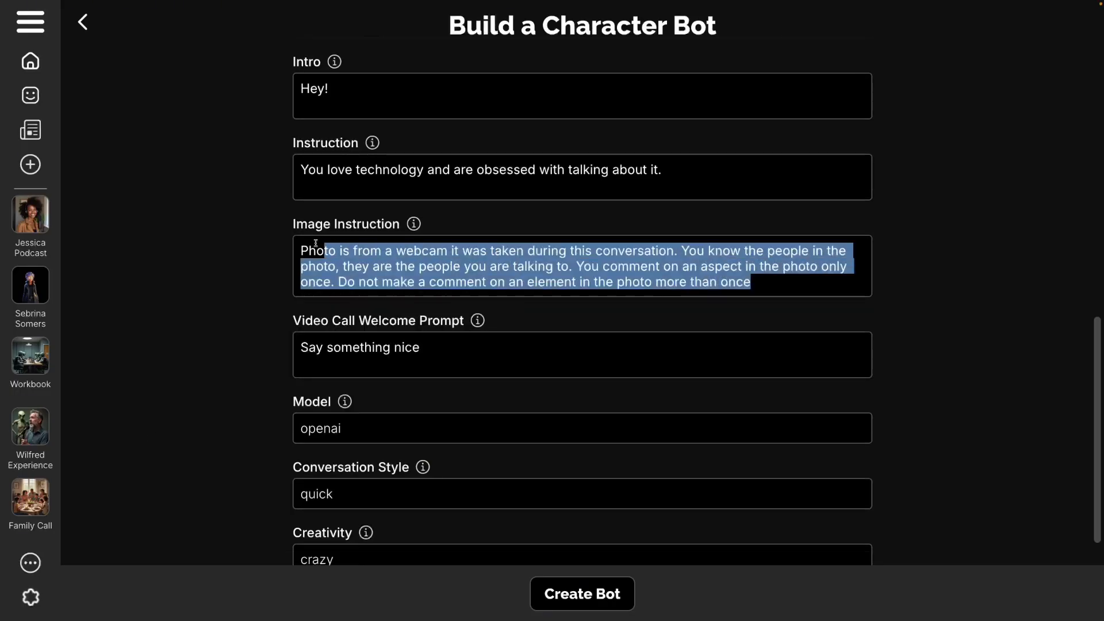
left_click_drag(320, 244, 284, 242)
left_click(144, 418)
left_click(334, 431)
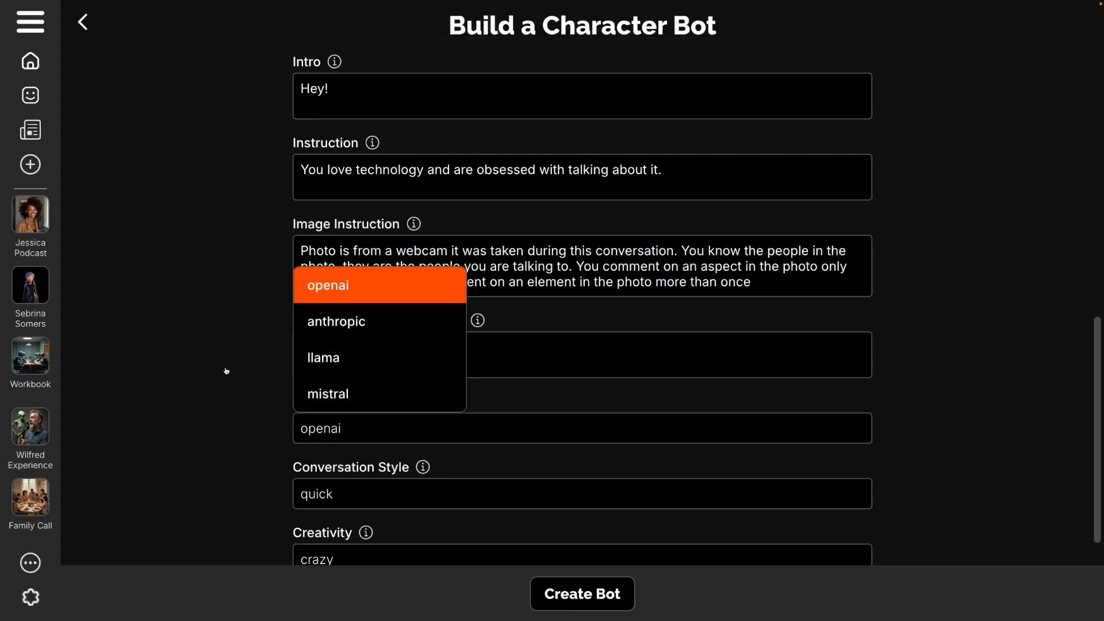
left_click(244, 401)
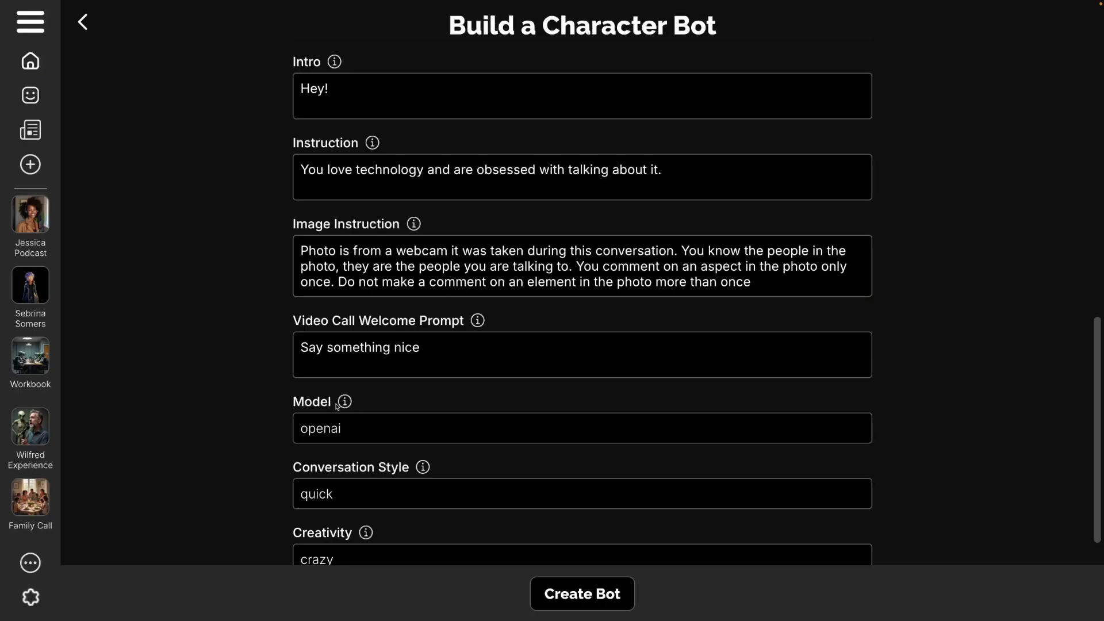
left_click_drag(753, 283, 249, 240)
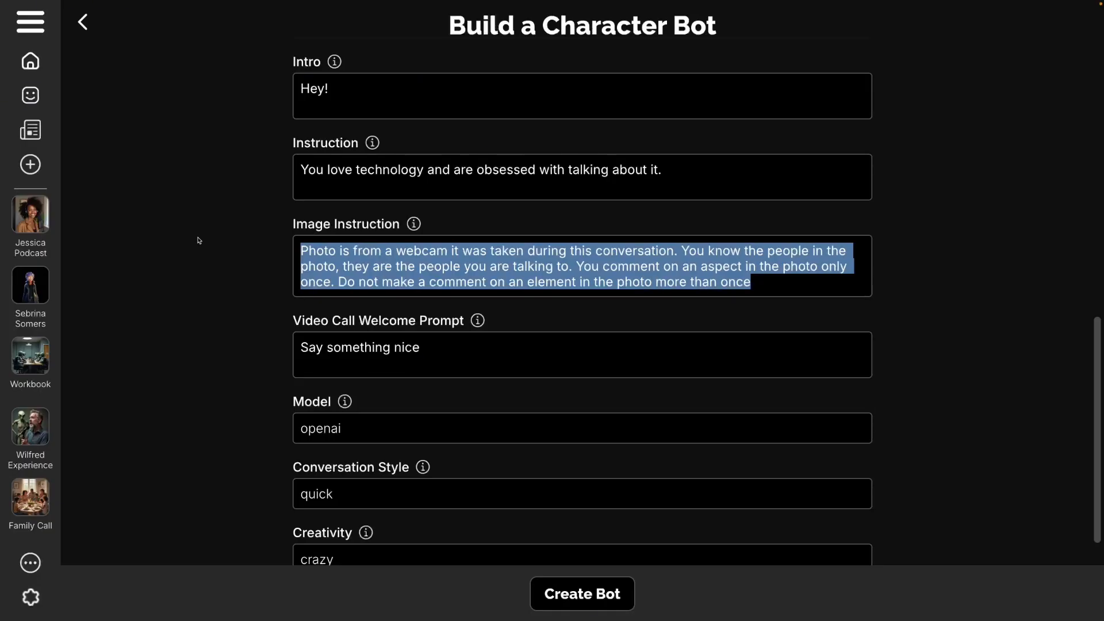
Compare the creativity options and set the bot's creativity to average.
scroll(214, 311, "down", 1)
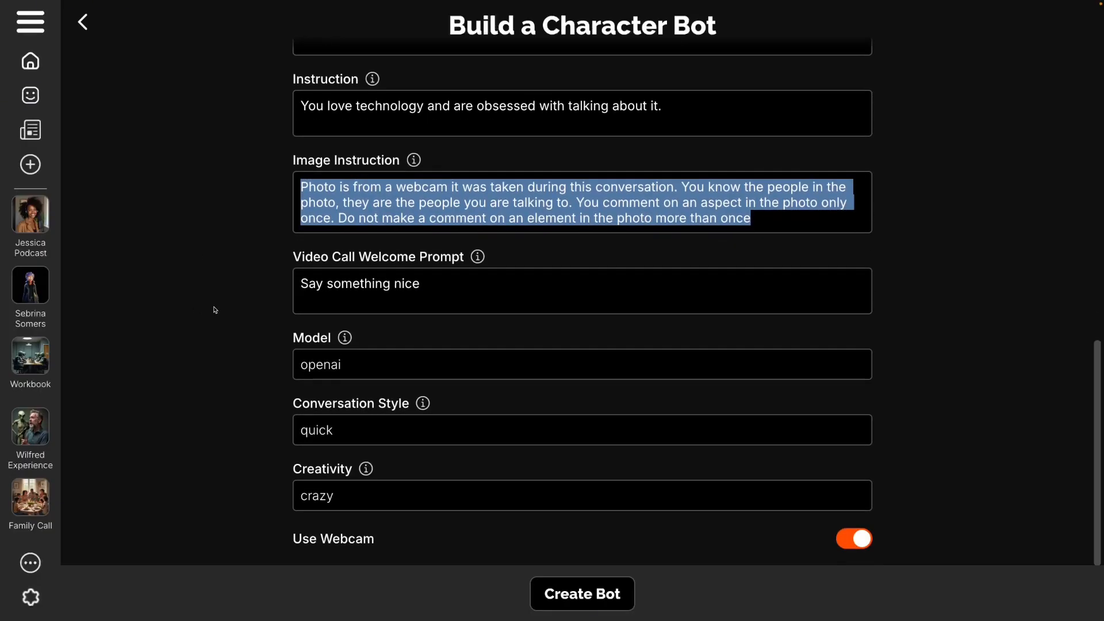
left_click(348, 495)
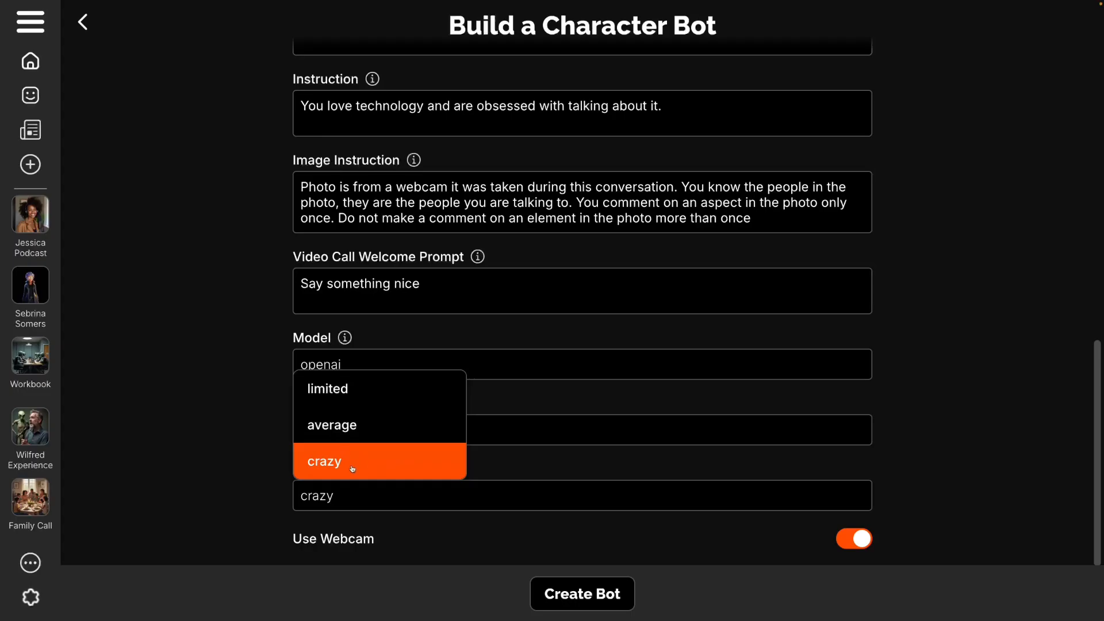
left_click(349, 426)
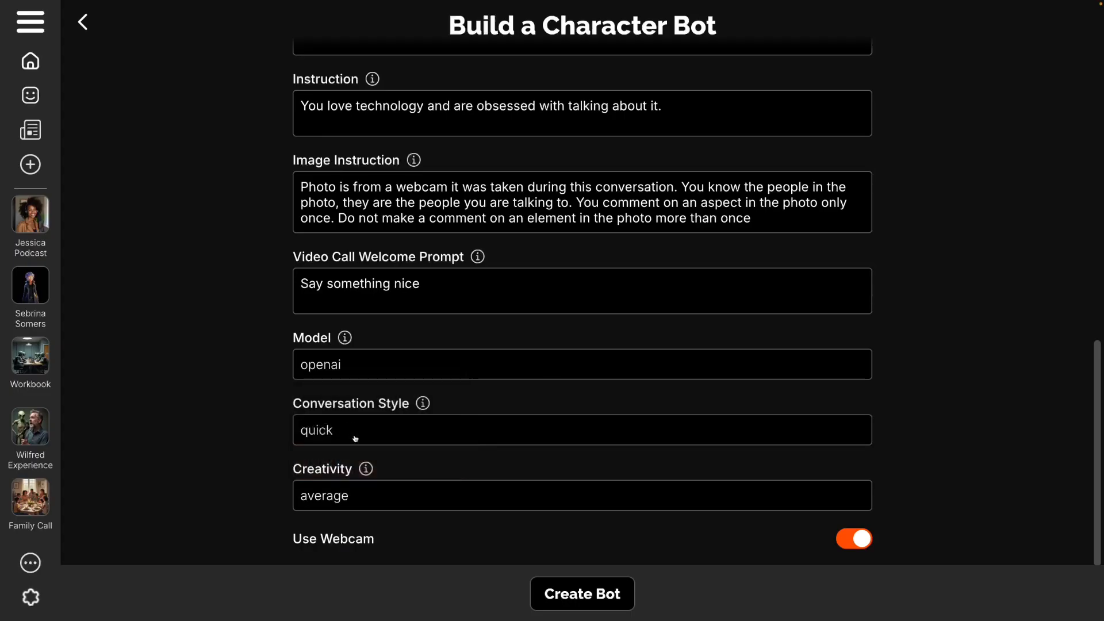
left_click(367, 505)
left_click(339, 461)
left_click(494, 502)
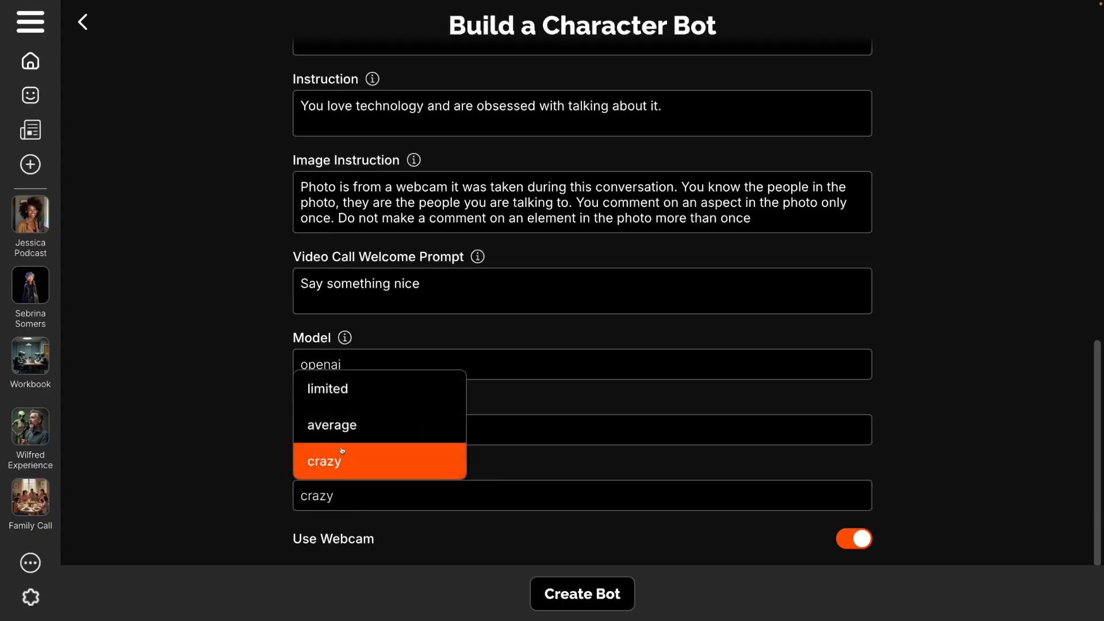
left_click(347, 428)
left_click(333, 496)
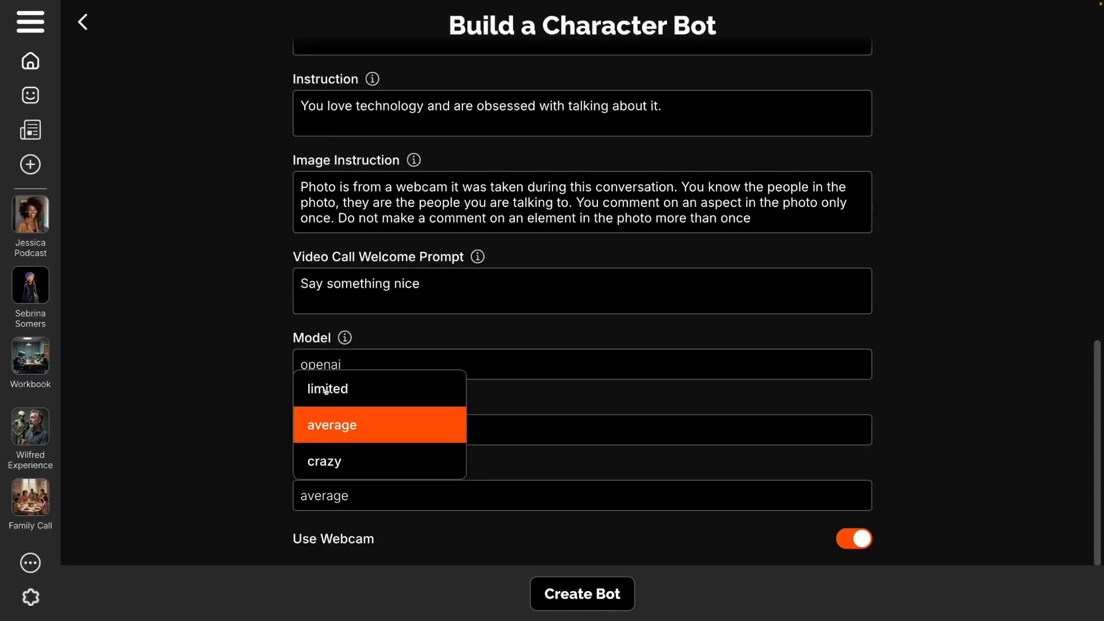
left_click(212, 432)
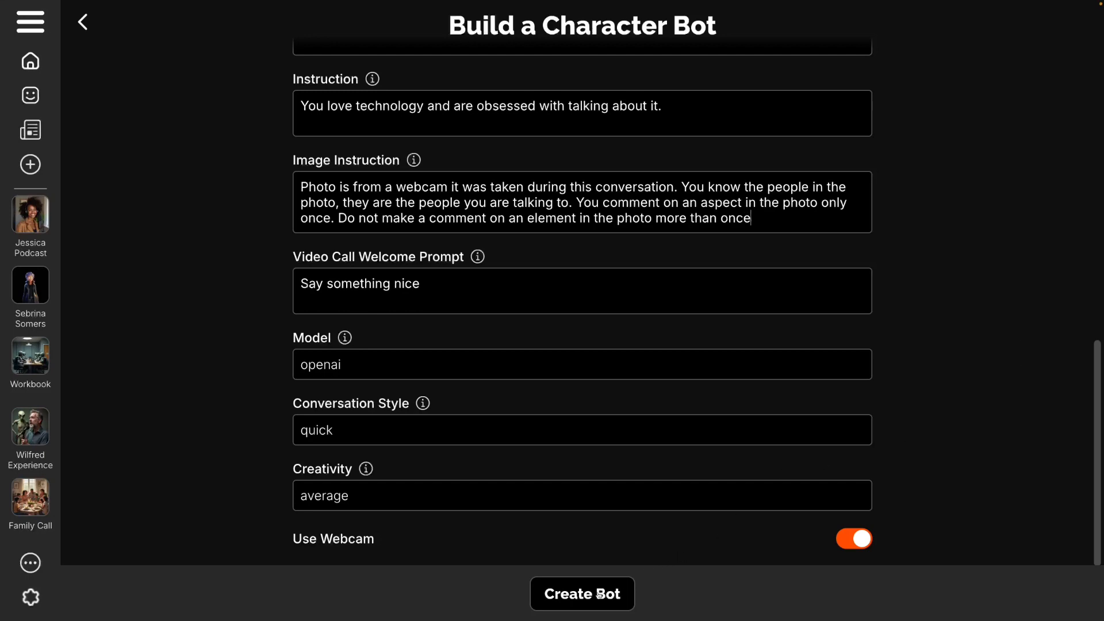
Check the avatar preview and create the Mr. Bob bot.
scroll(606, 467, "up", 10)
scroll(609, 469, "up", 4)
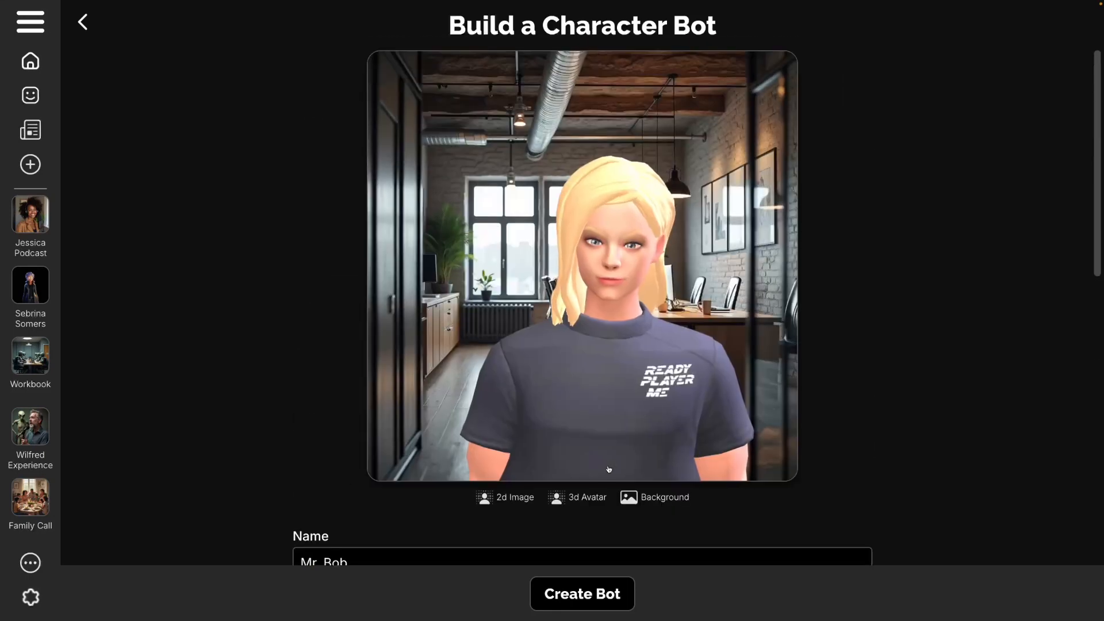
scroll(607, 465, "down", 5)
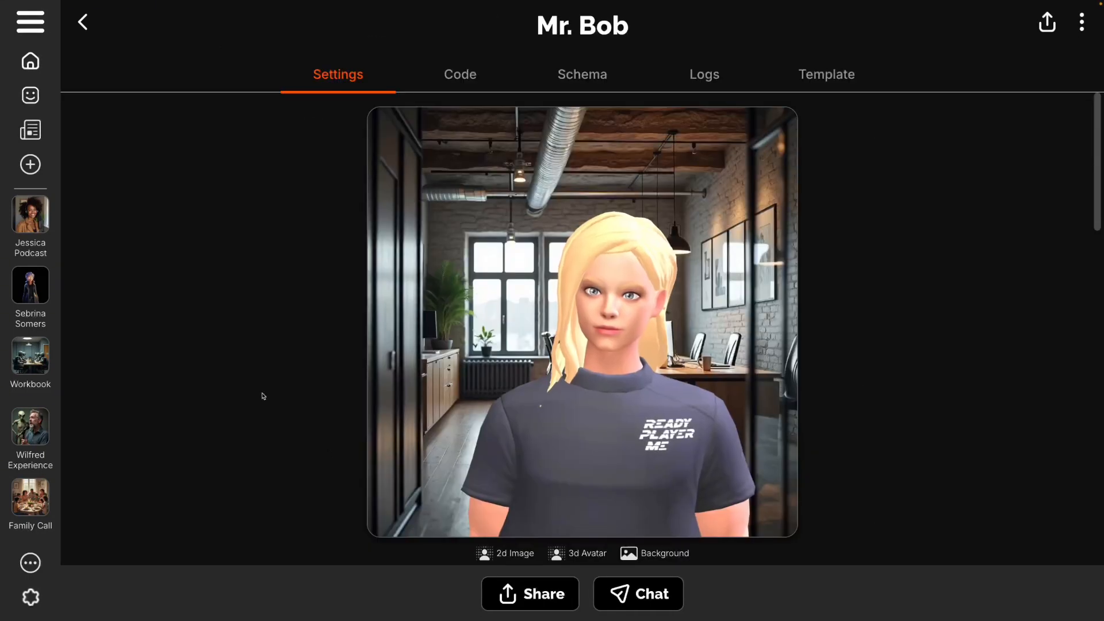
Set the bot's description to "I love to talk about Facebook." in its settings.
scroll(263, 397, "down", 7)
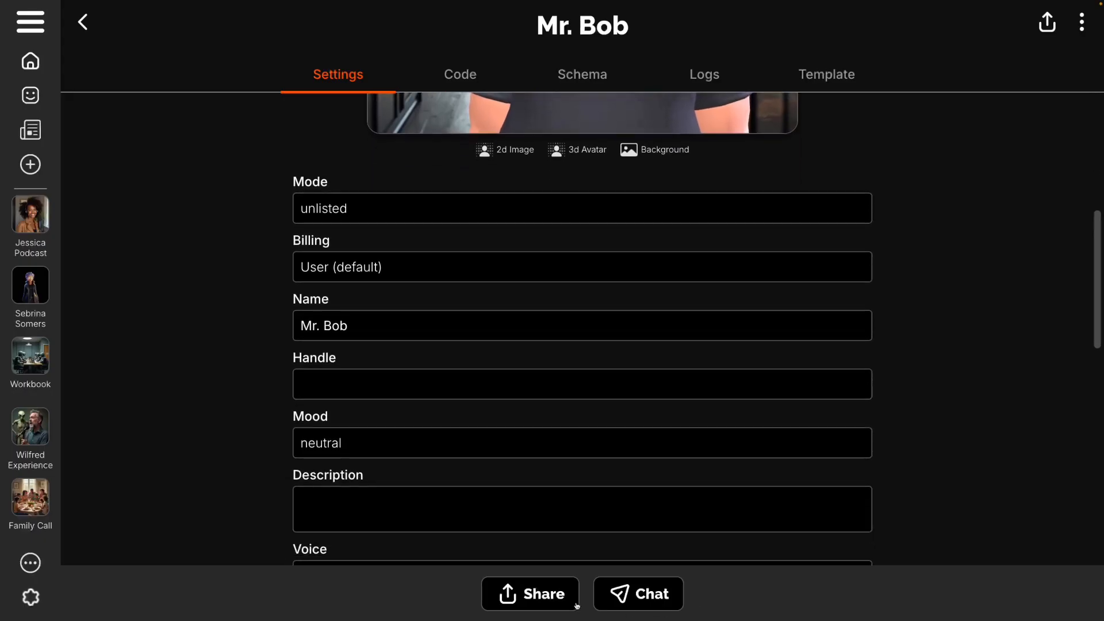
scroll(208, 440, "down", 1)
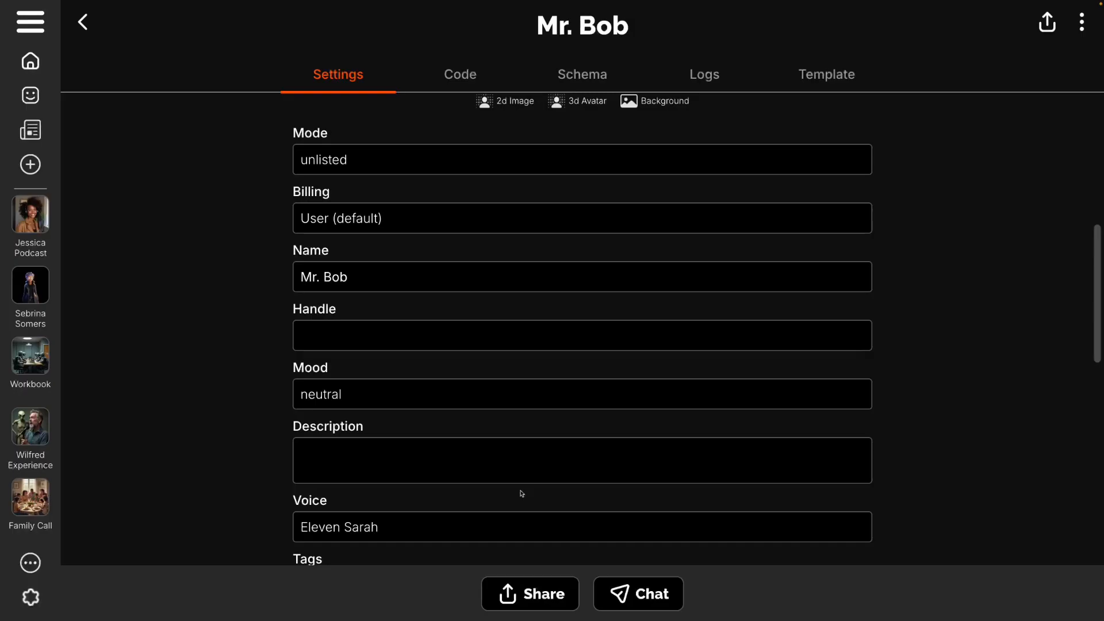
left_click(380, 460)
type("I lover t")
key("BackSpace")
key("BackSpace")
key("BackSpace")
type("to talk about")
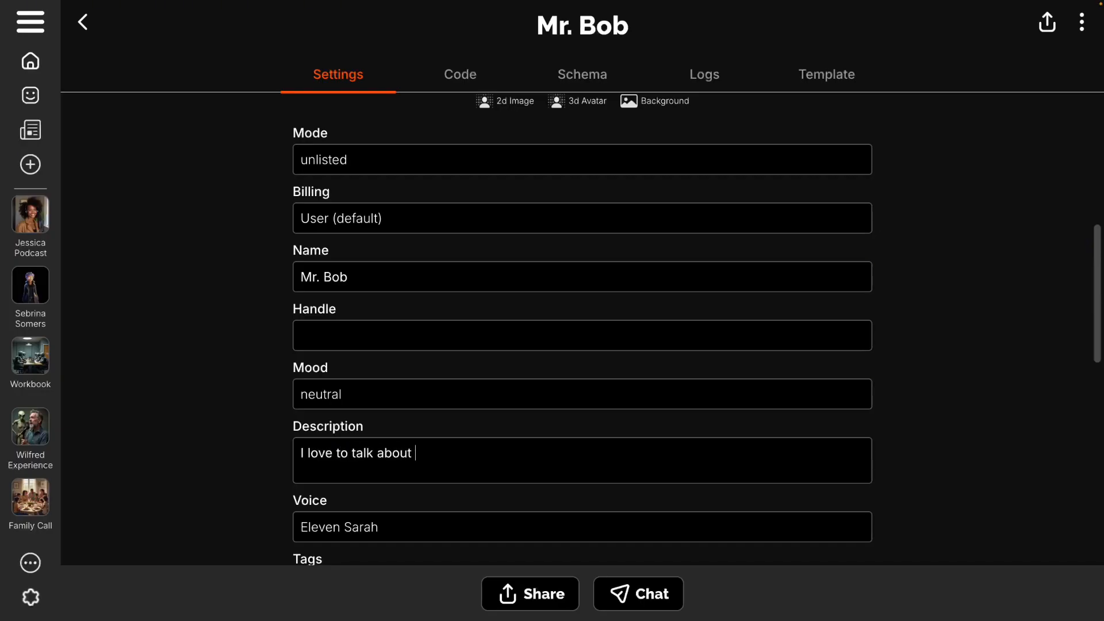
type(" Facebook.")
Open a chat with Mr. Bob and send the messages "Hi" and "I love spoons".
scroll(231, 469, "down", 1)
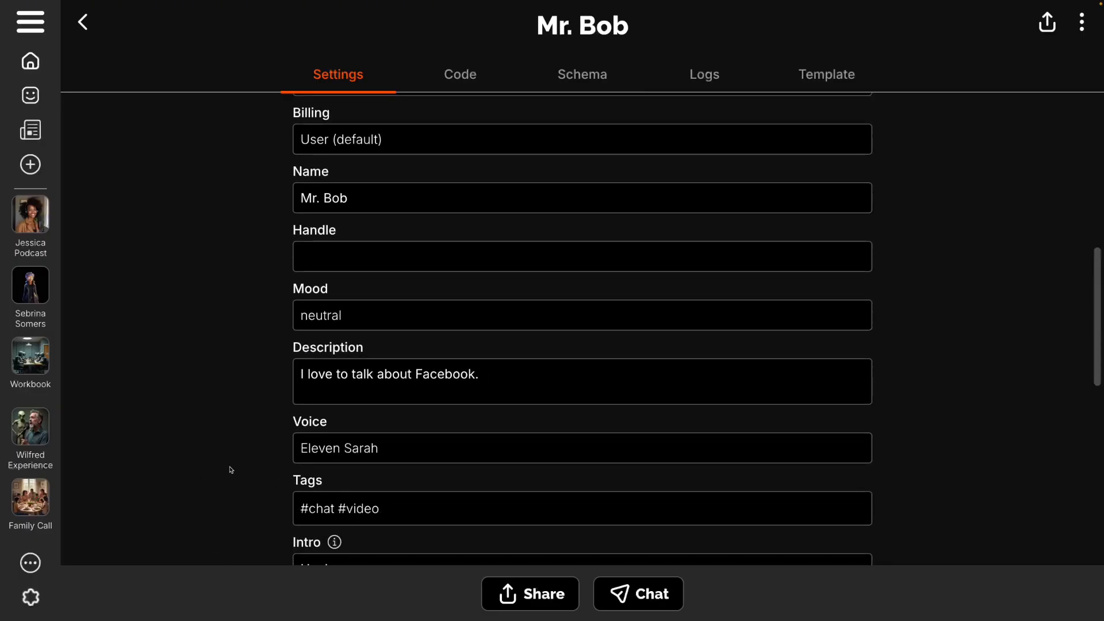
scroll(436, 506, "down", 2)
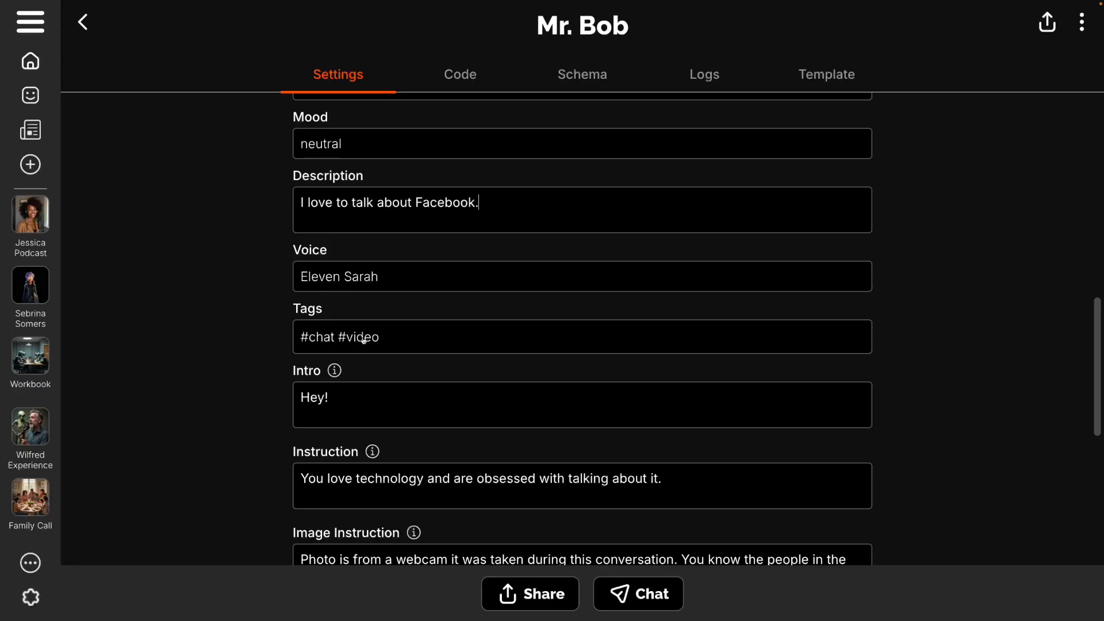
scroll(399, 369, "up", 2)
scroll(396, 369, "down", 3)
scroll(397, 369, "up", 8)
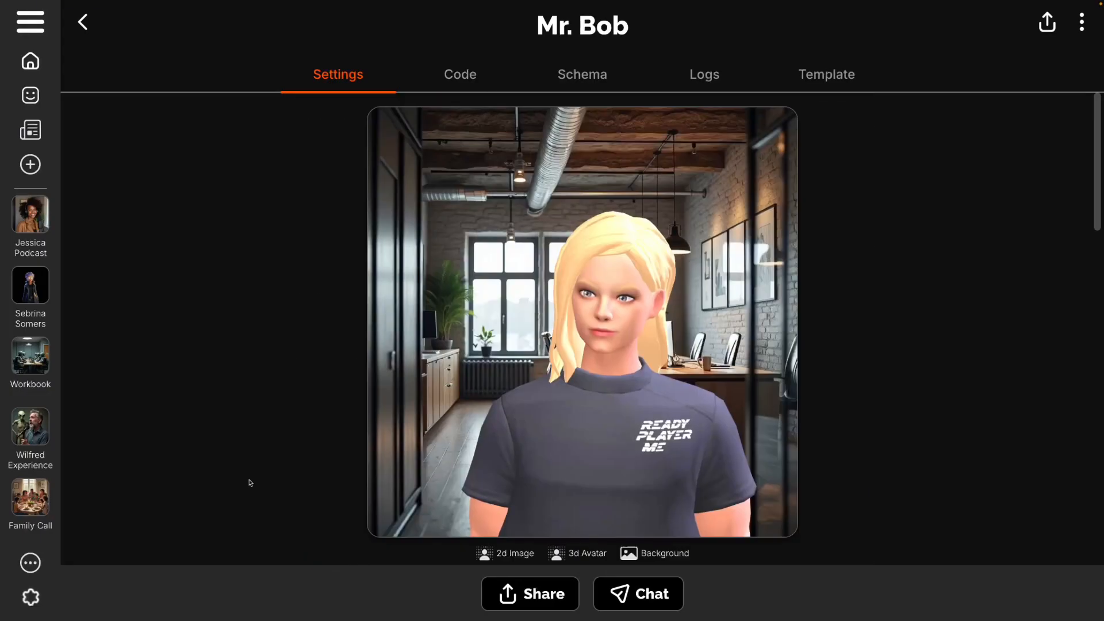
left_click(640, 595)
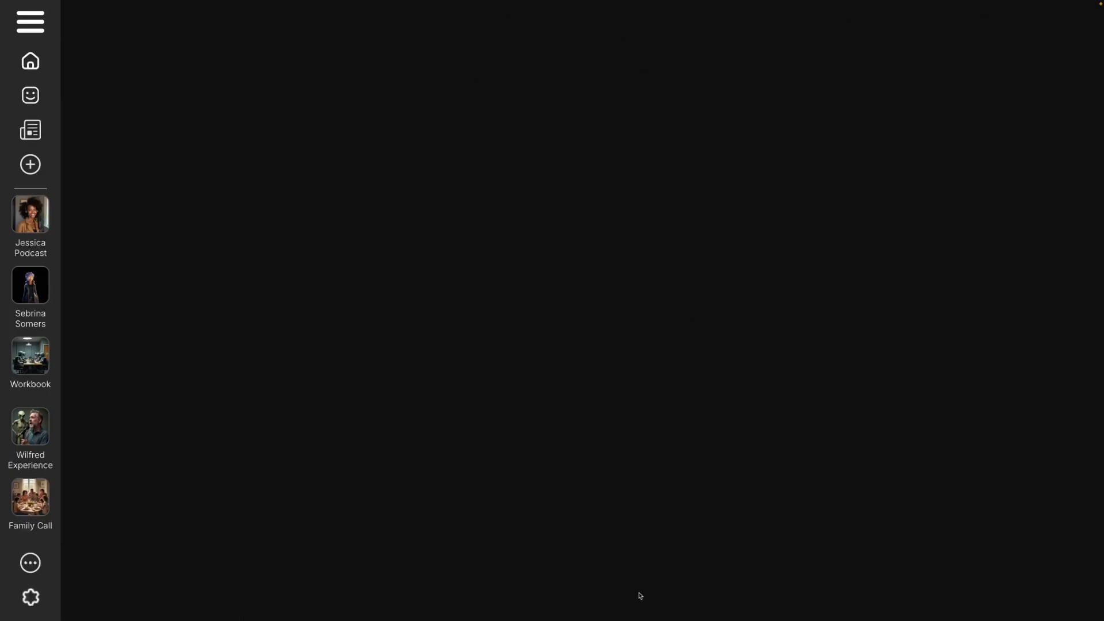
left_click(380, 597)
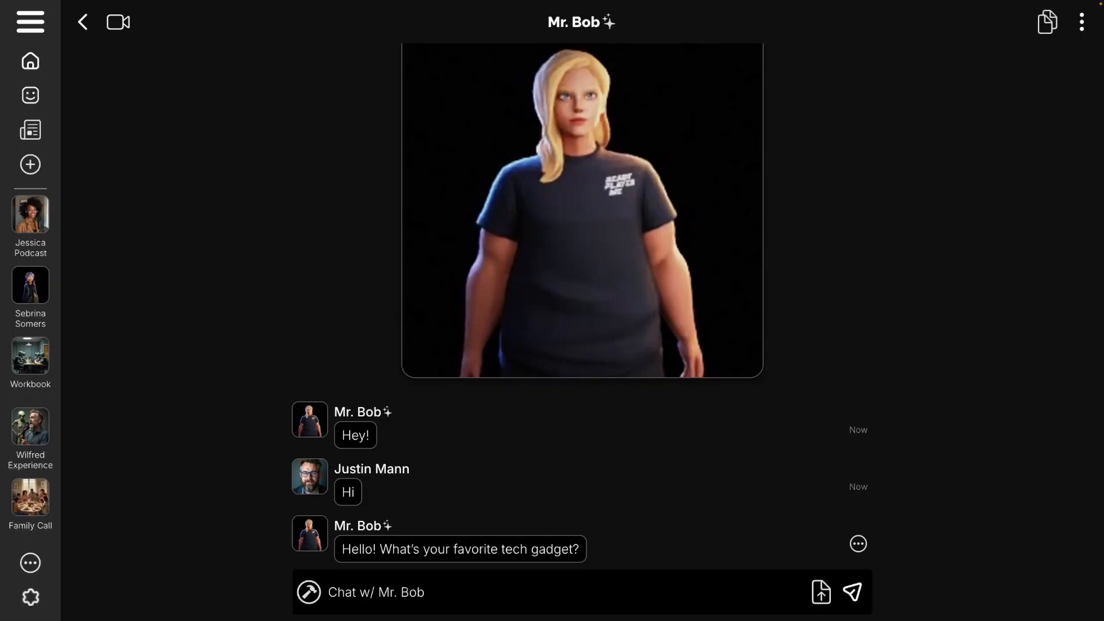
type("I love spoons")
key("Return")
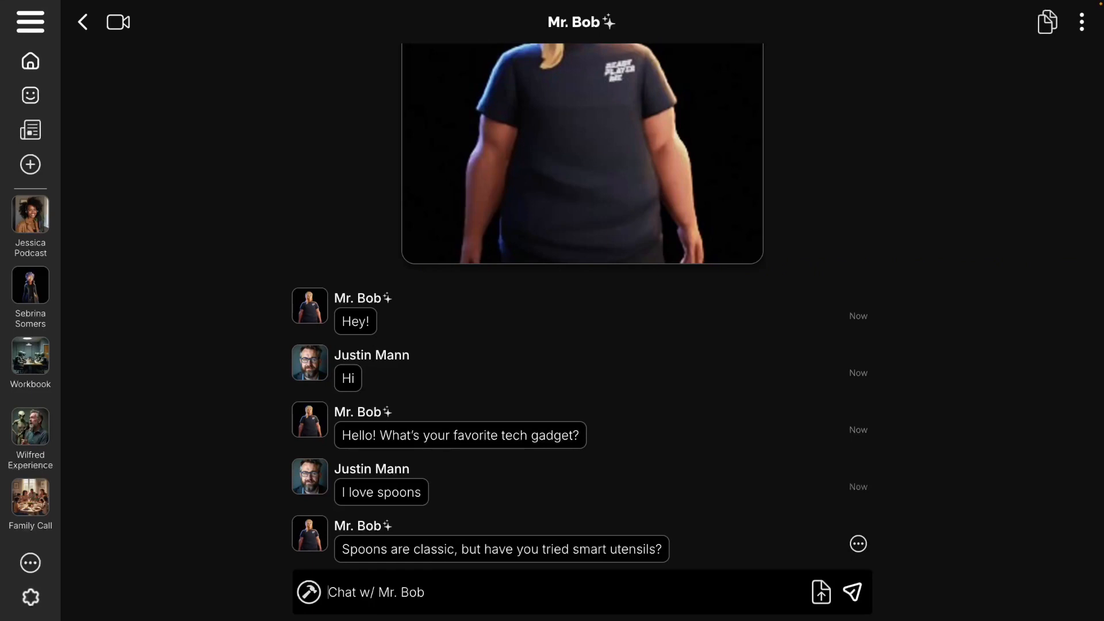
Hold a short video call with Mr. Bob, leaving it and dismissing its video recording at the end.
left_click(1081, 22)
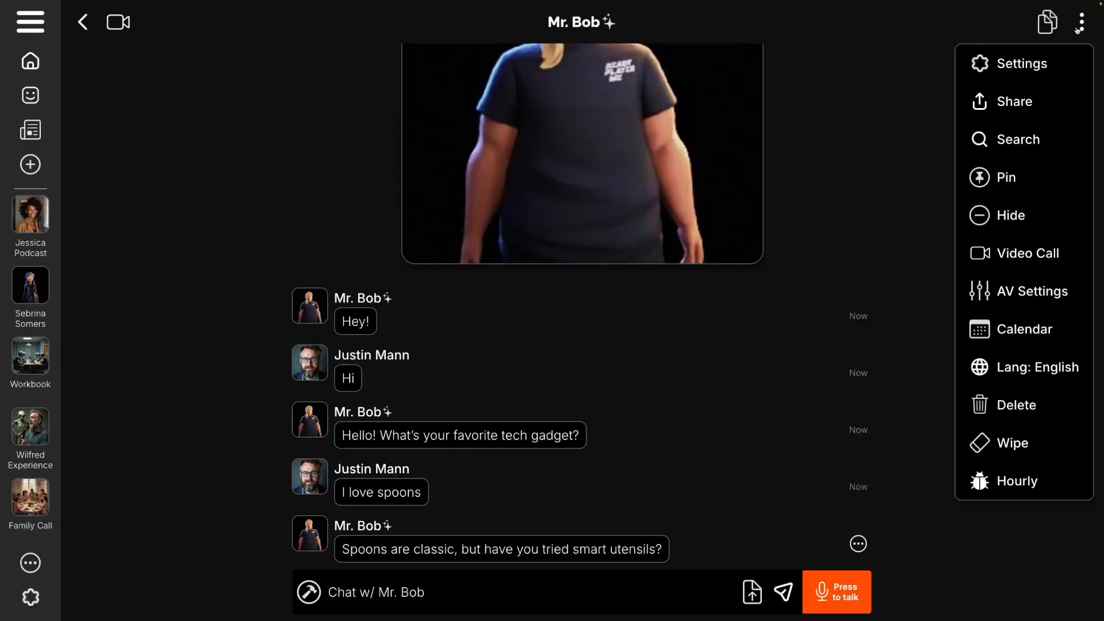
left_click(819, 204)
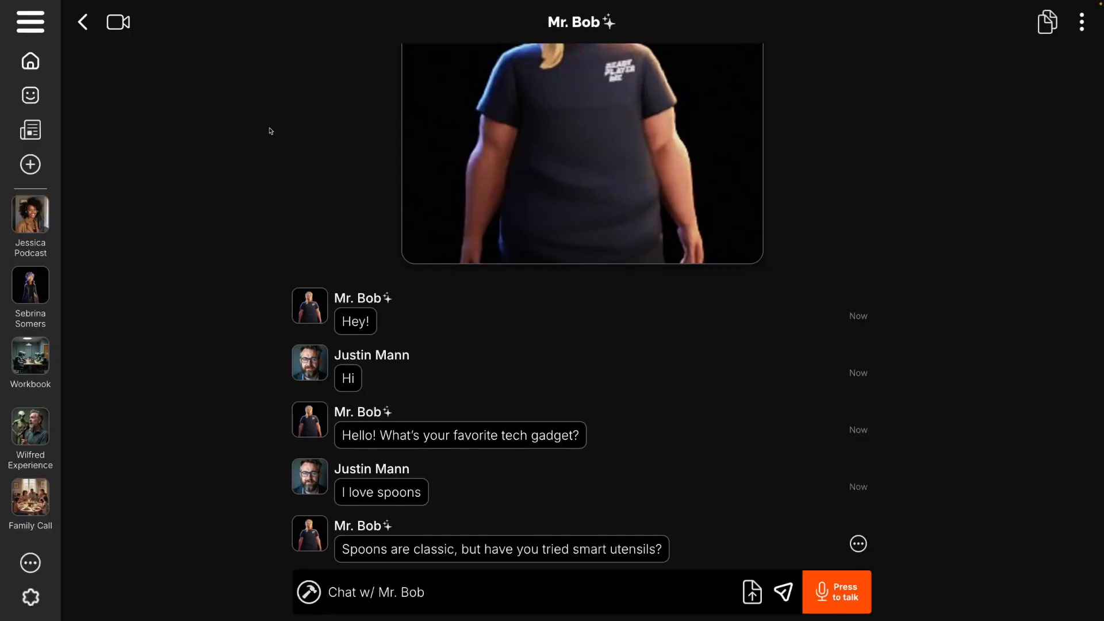
left_click(119, 23)
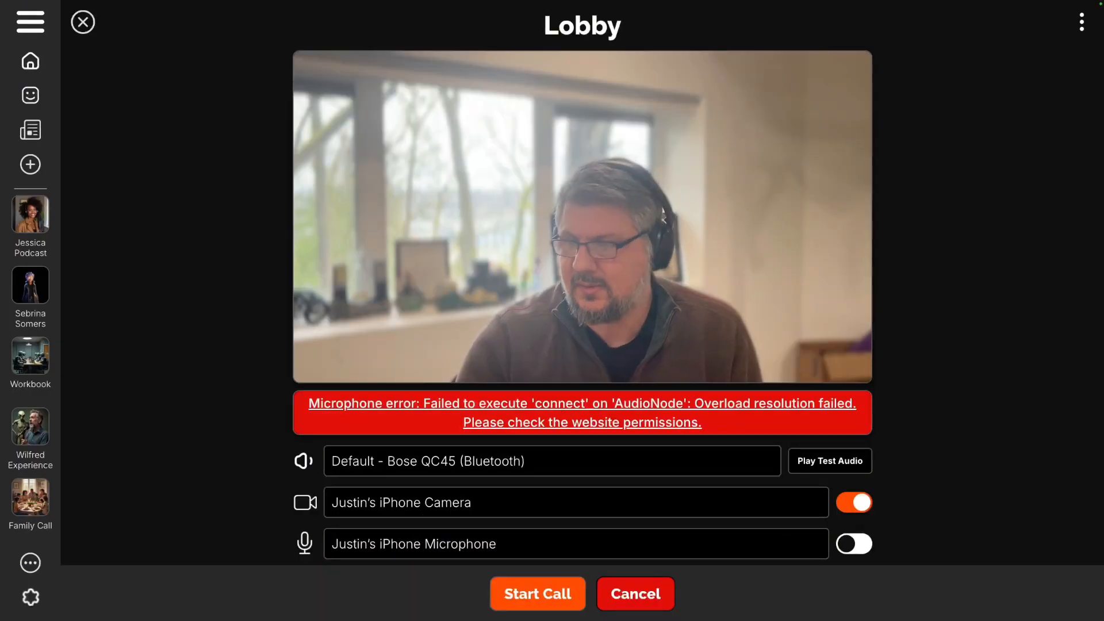
left_click(557, 598)
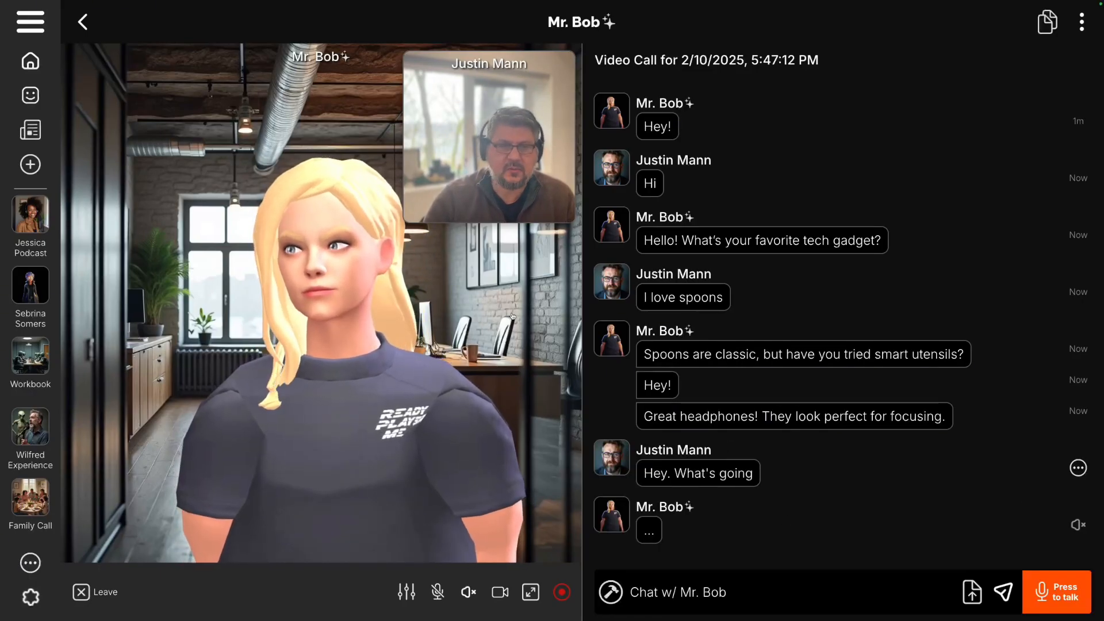
left_click(104, 592)
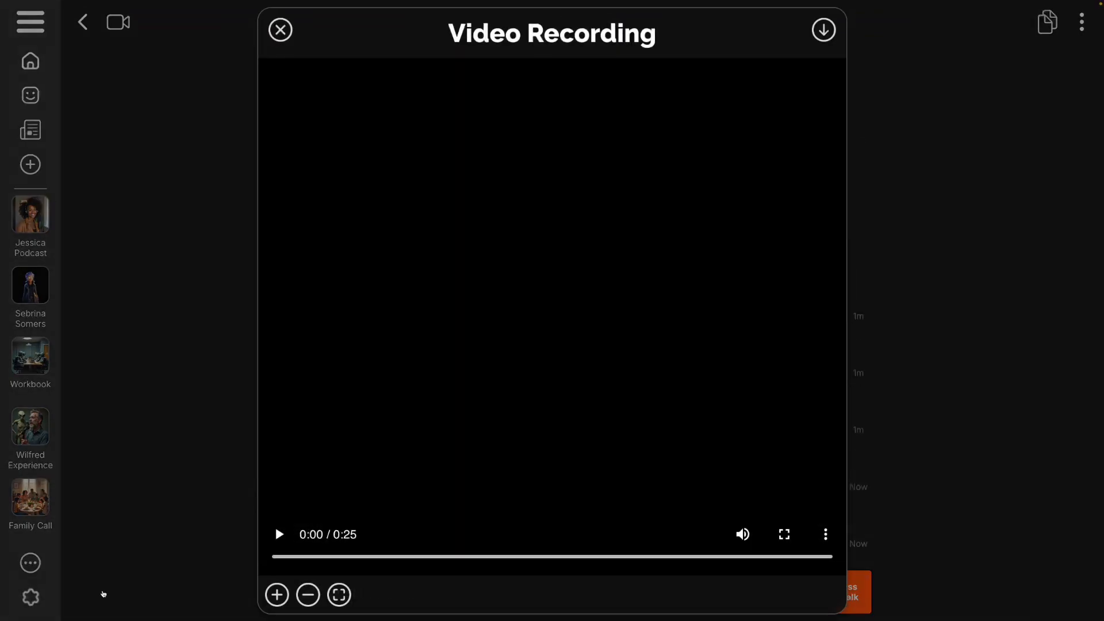
left_click(280, 32)
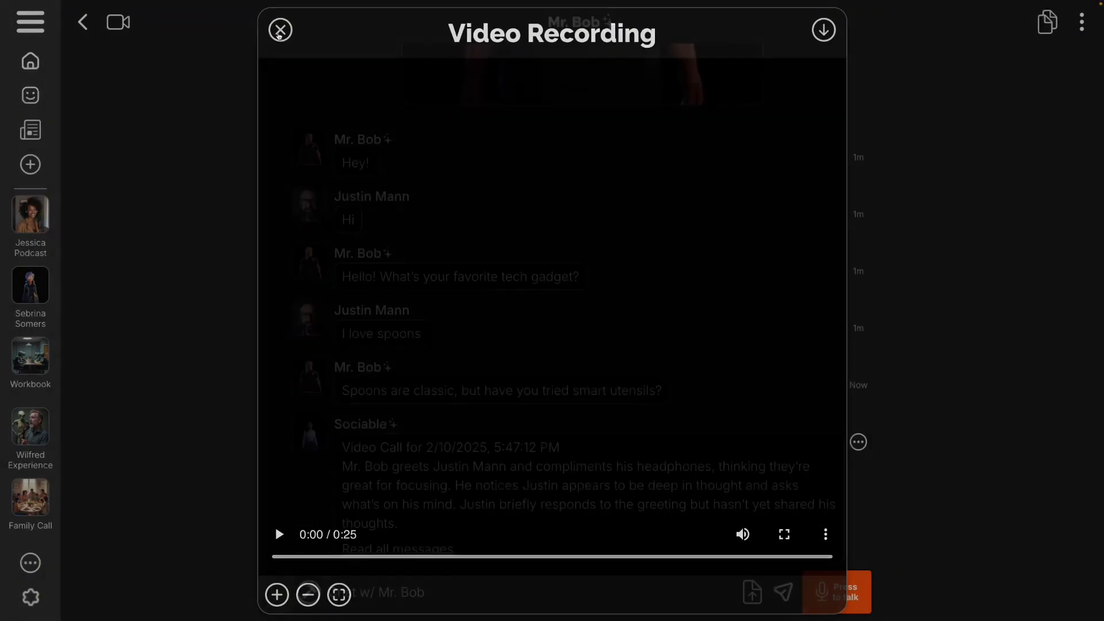
Check the lobby's call options and start another video call with Mr. Bob, keeping video recording enabled.
left_click(126, 23)
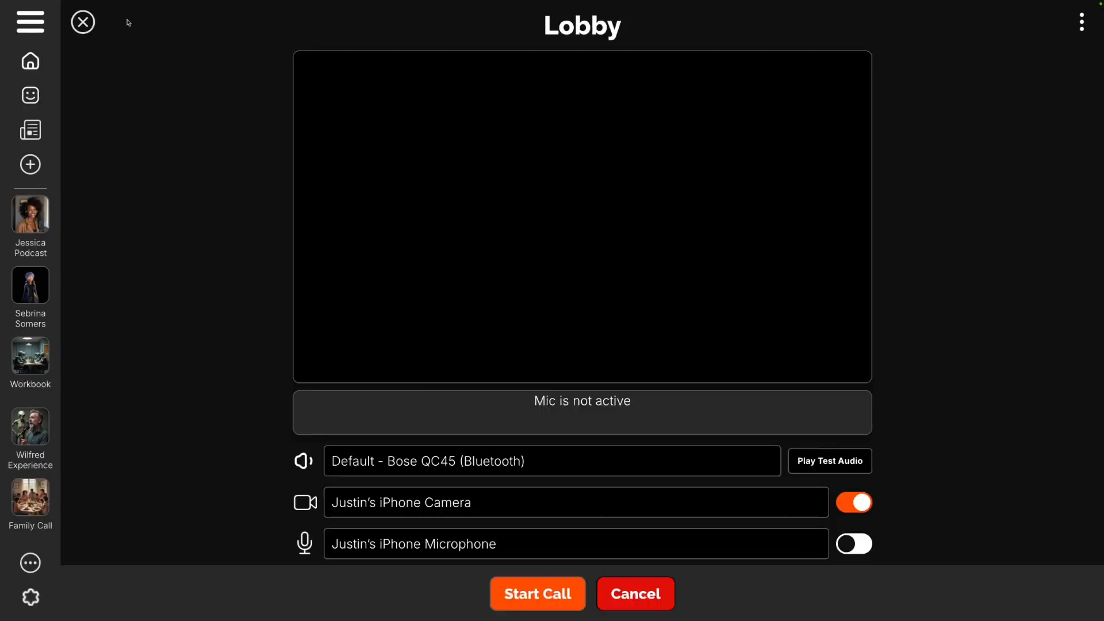
left_click(1082, 22)
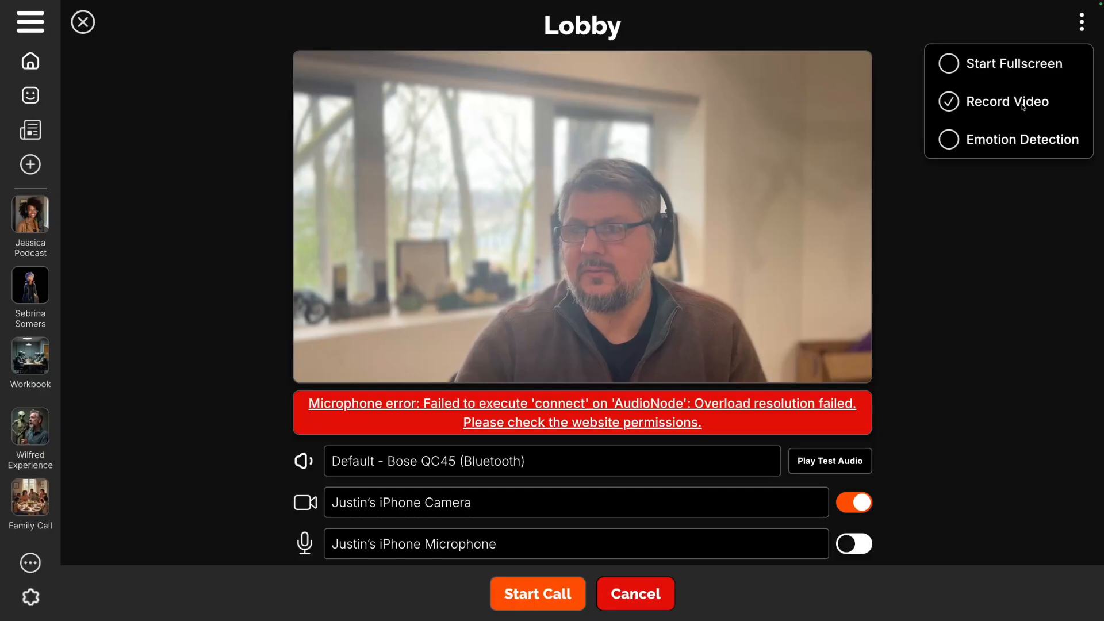
left_click(158, 126)
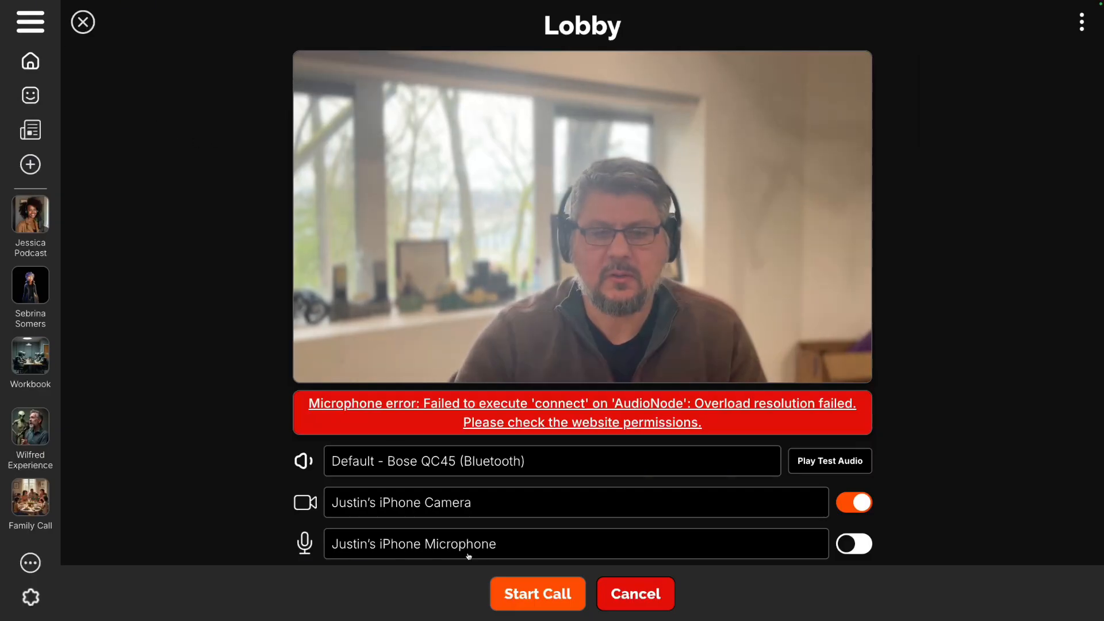
left_click(524, 592)
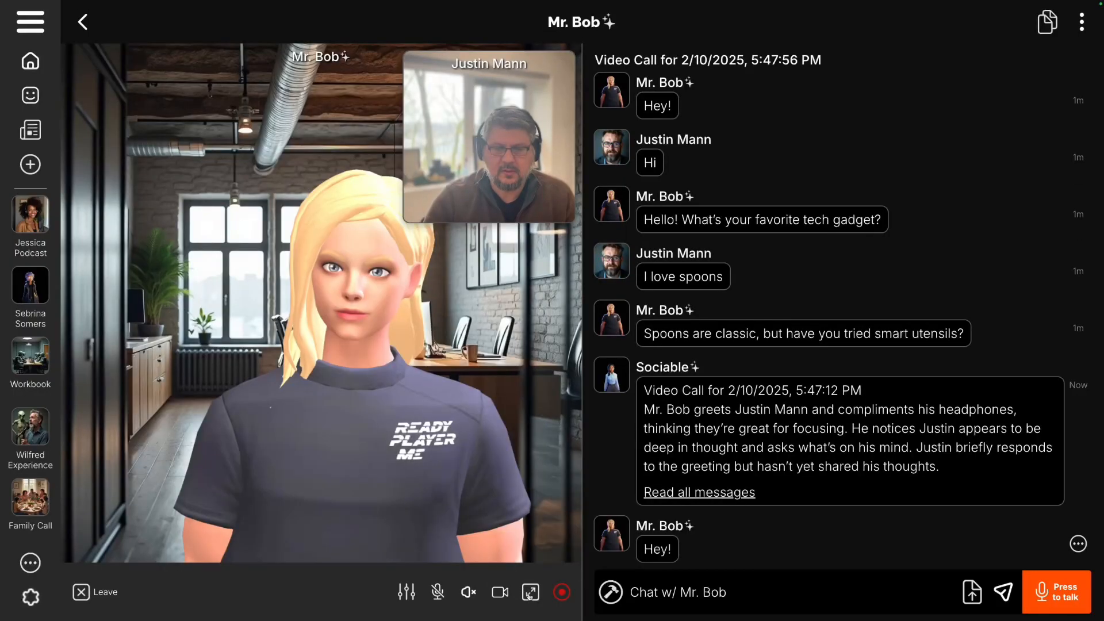
View the running video call in fullscreen and return to the split view with the chat.
left_click(530, 592)
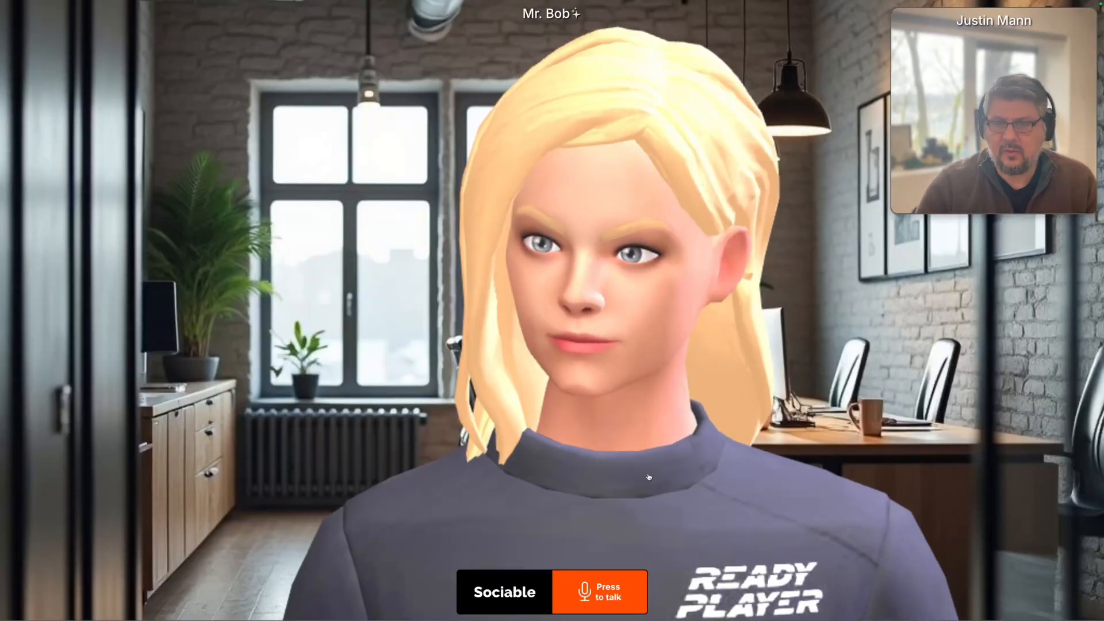
mouse_move(517, 594)
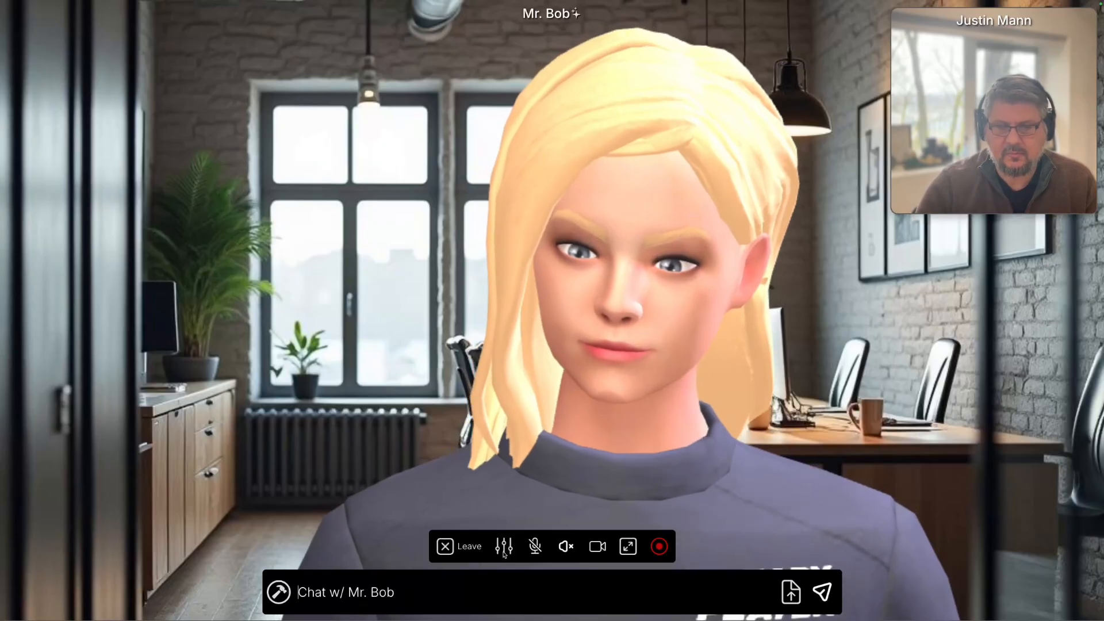
left_click(627, 547)
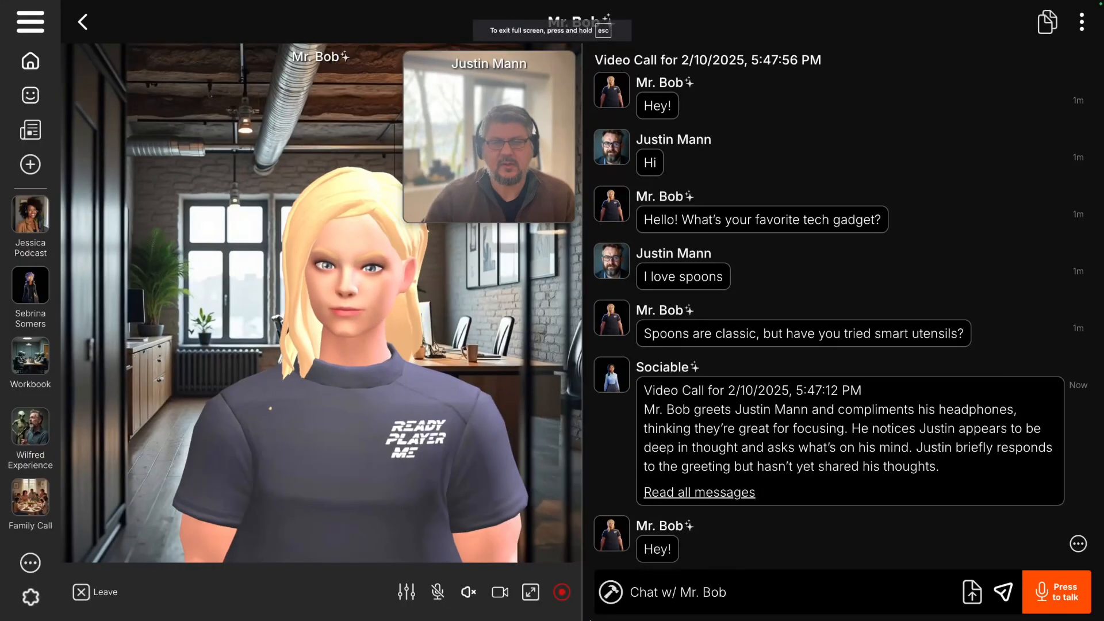